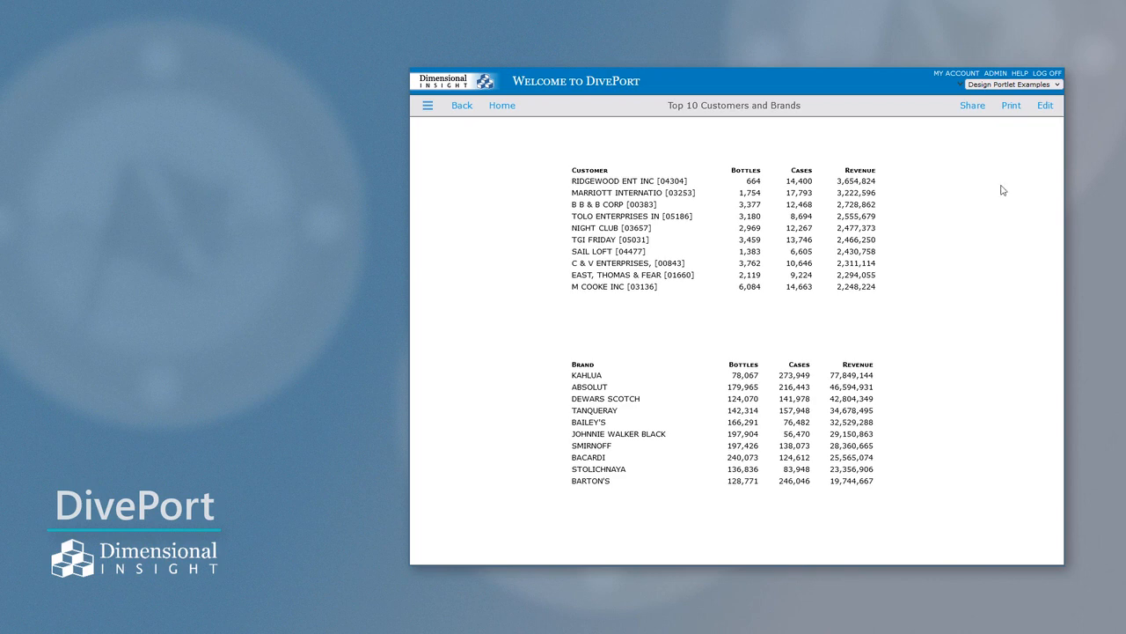
Step: Put the Top 10 Customers and Brands page into editing and add a Background portlet of type Rectangle
left_click(1043, 110)
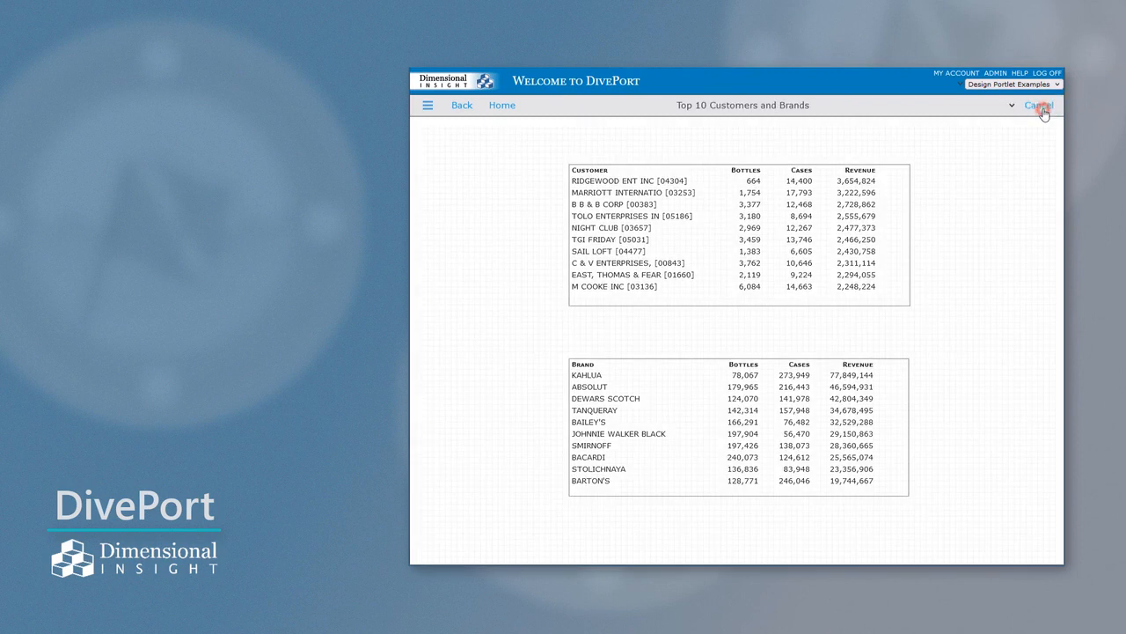
left_click(1012, 106)
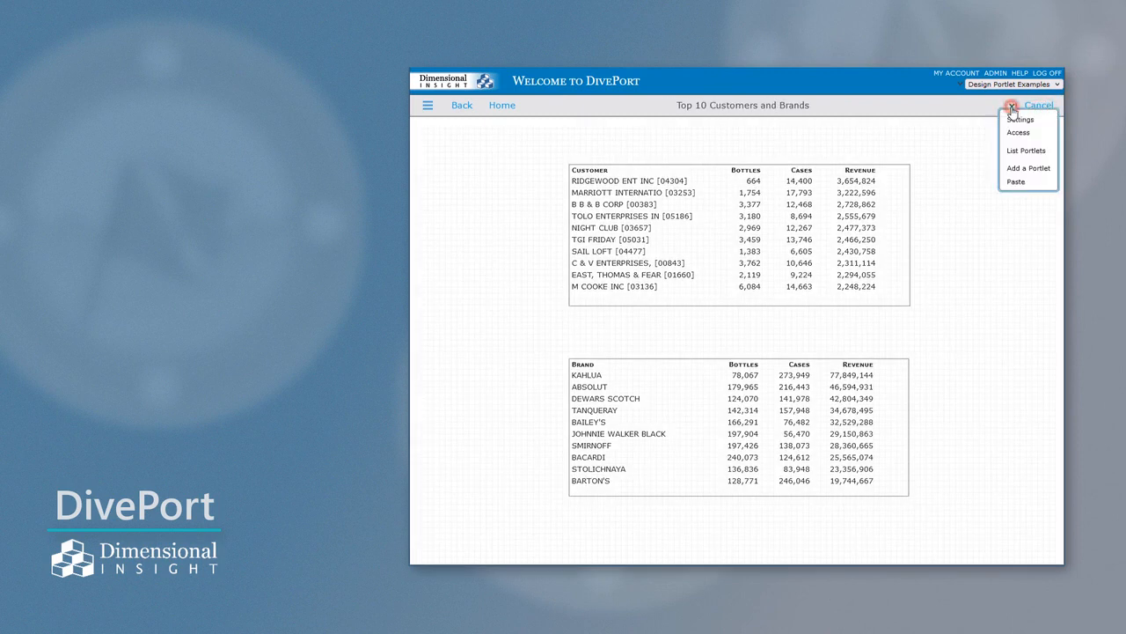
left_click(1043, 170)
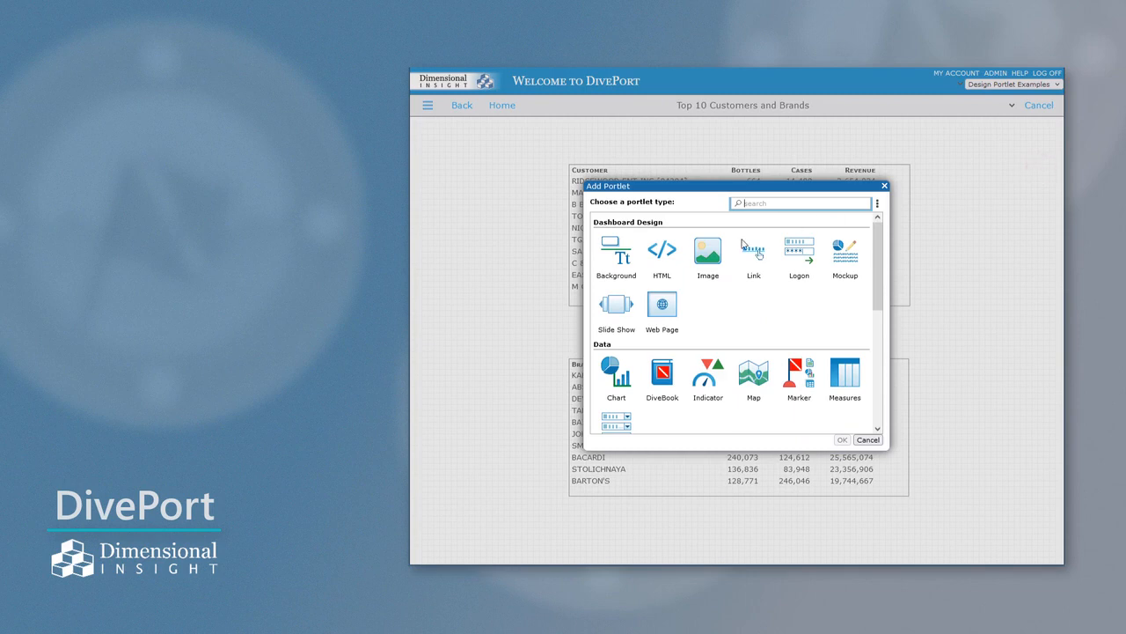
double_click(616, 264)
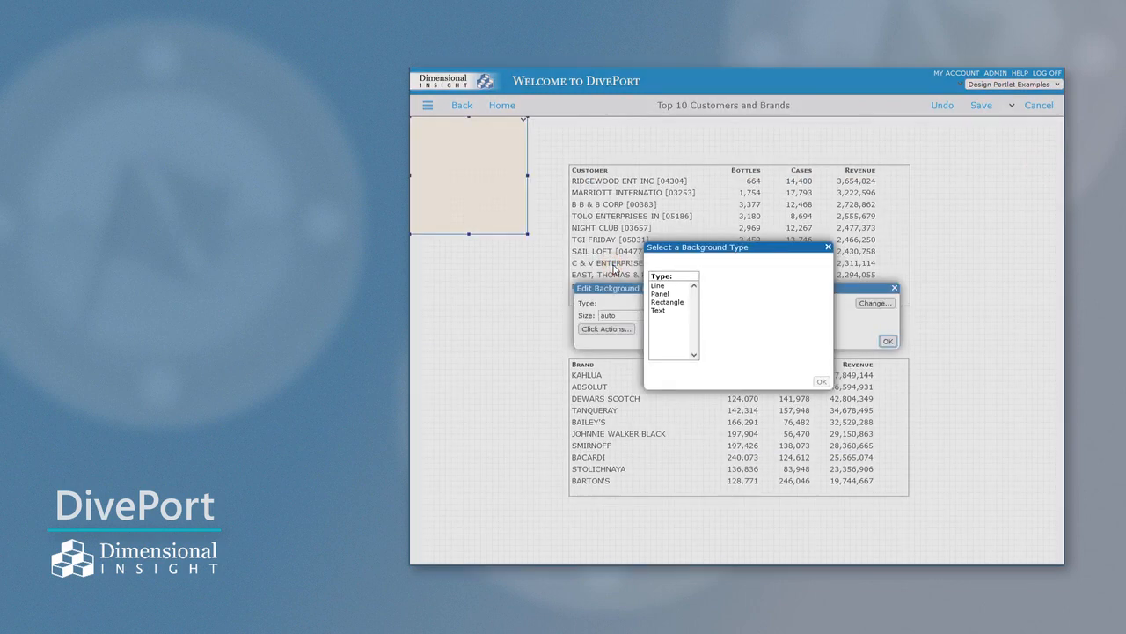
left_click(667, 302)
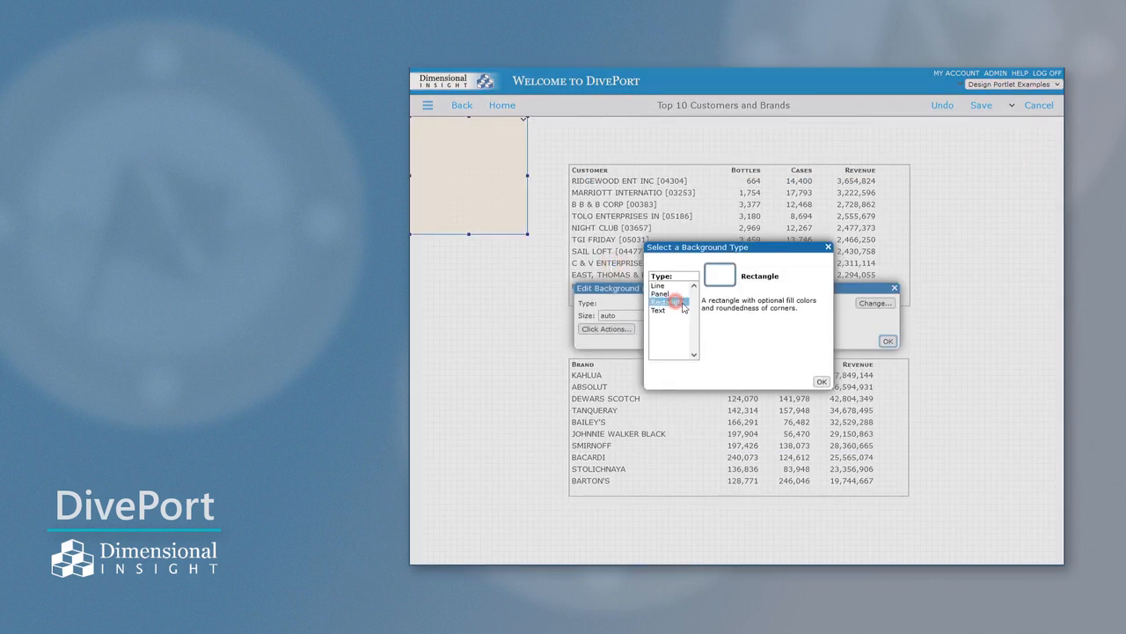
left_click(822, 383)
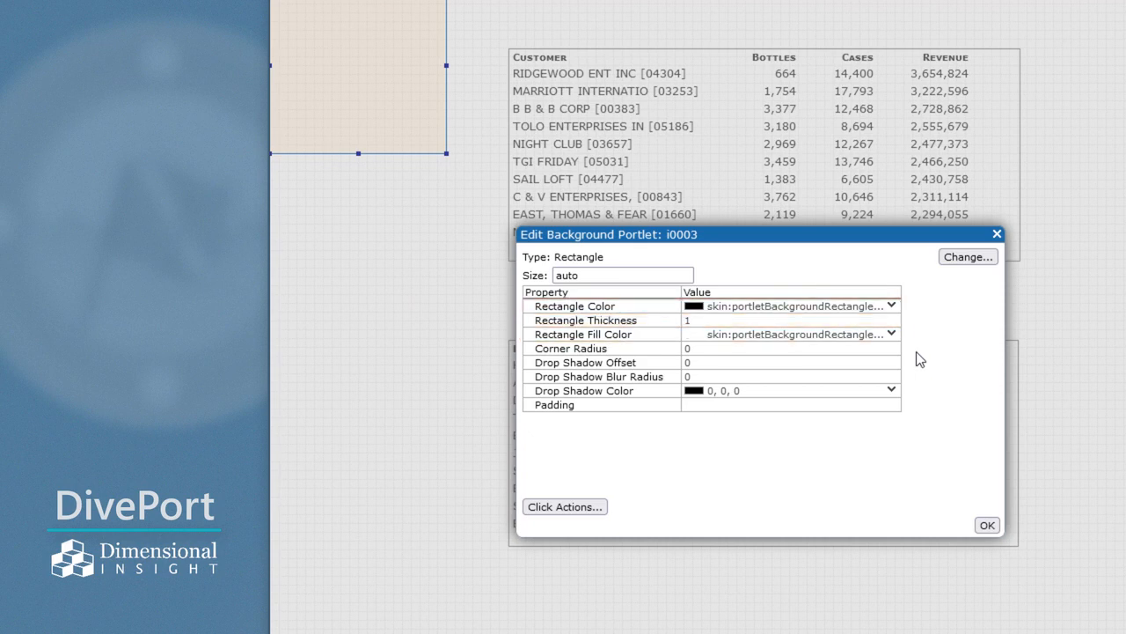
Step: Set the rectangle's outline color to light blue 189,220,255
left_click(892, 306)
left_click(836, 254)
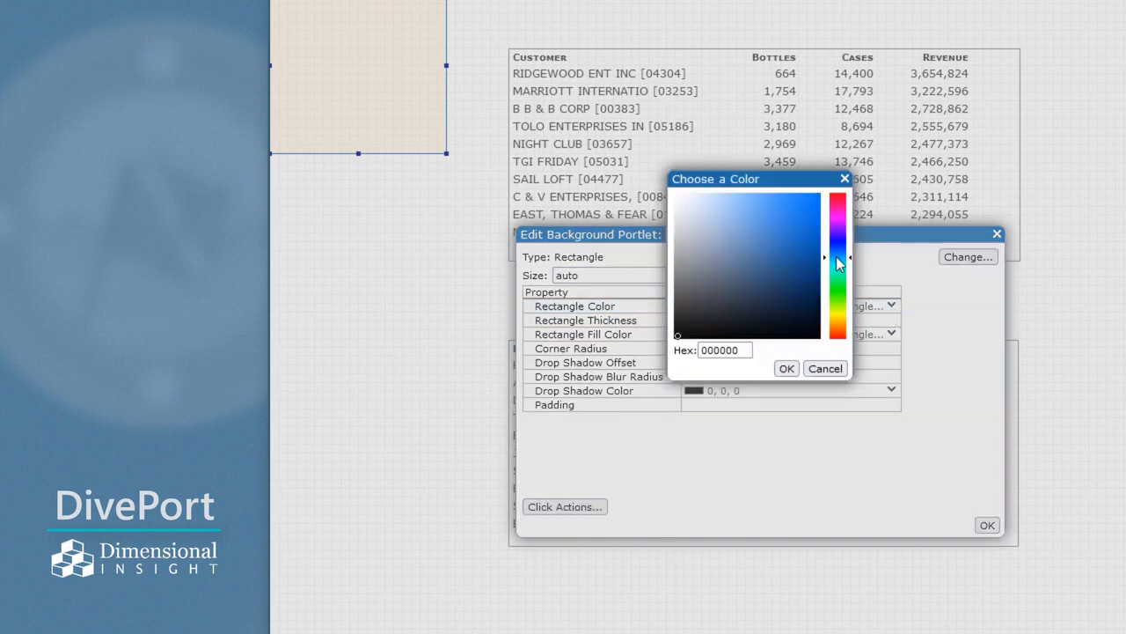
left_click(713, 194)
left_click(786, 369)
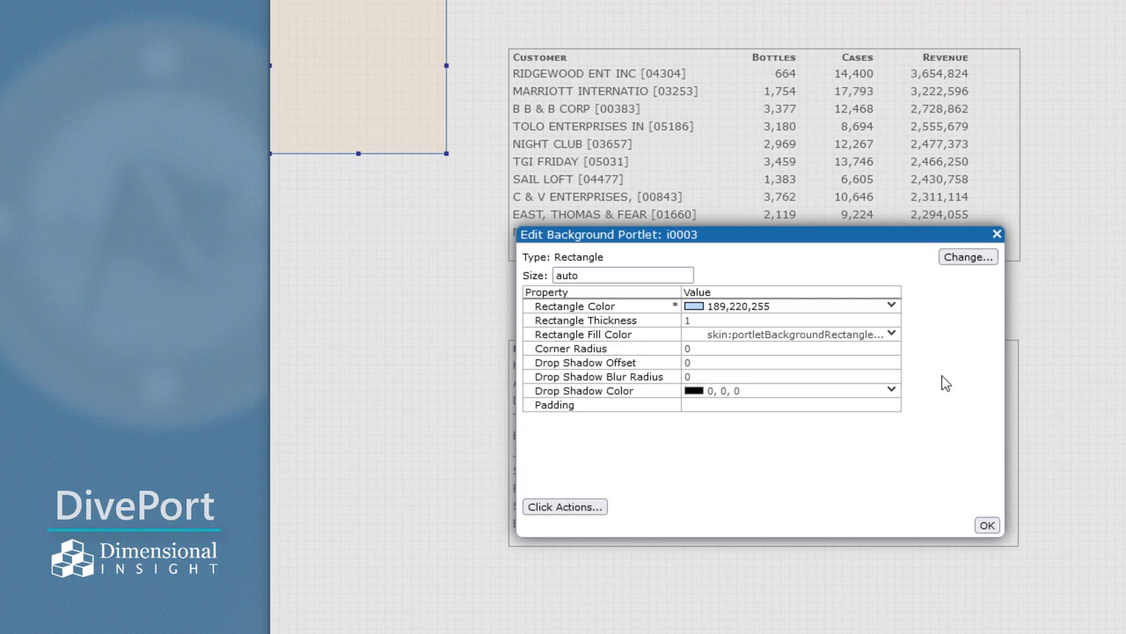
Step: Copy the Rectangle Color value into Rectangle Fill Color so the fill is also 189,220,255
left_click(827, 308)
left_click(823, 308)
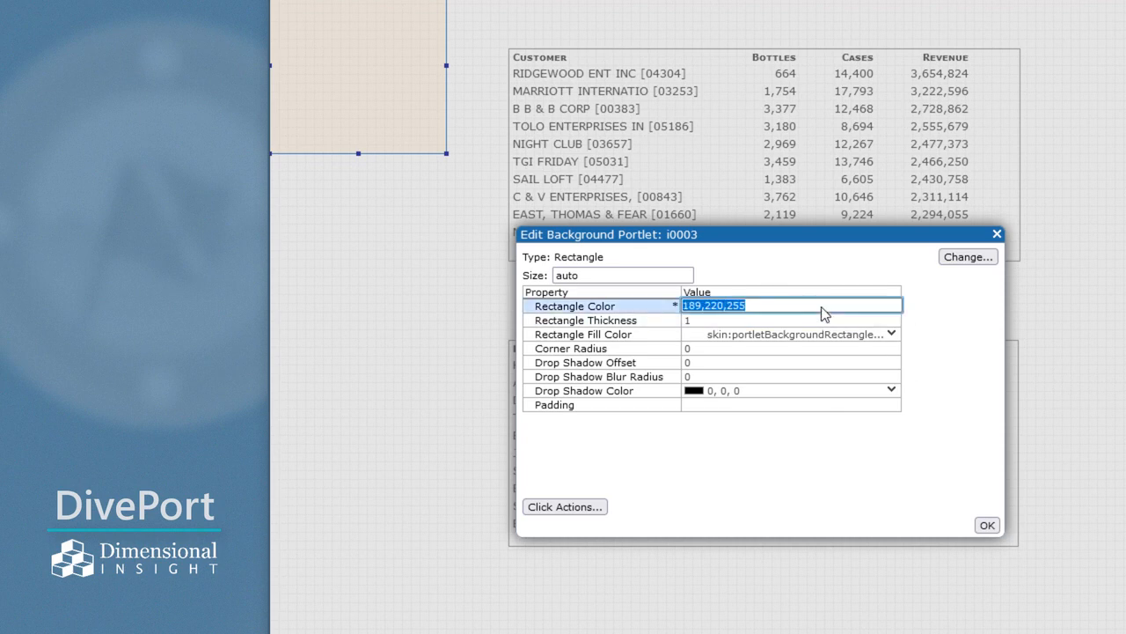
key("ctrl+c")
left_click(802, 336)
left_click(803, 336)
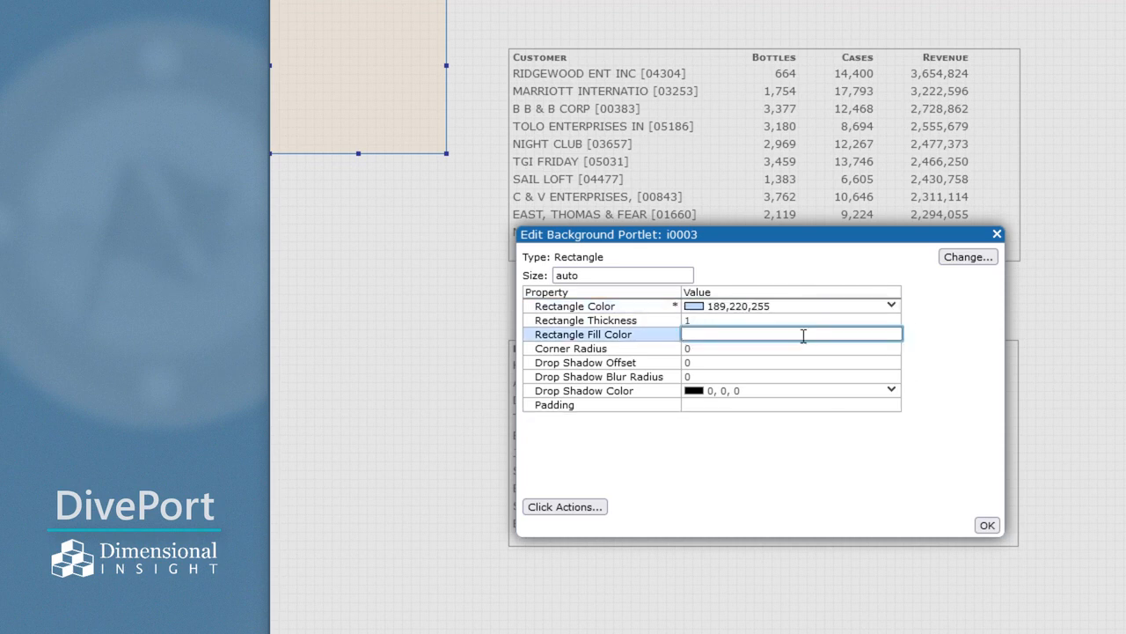
key("ctrl+v")
key("Return")
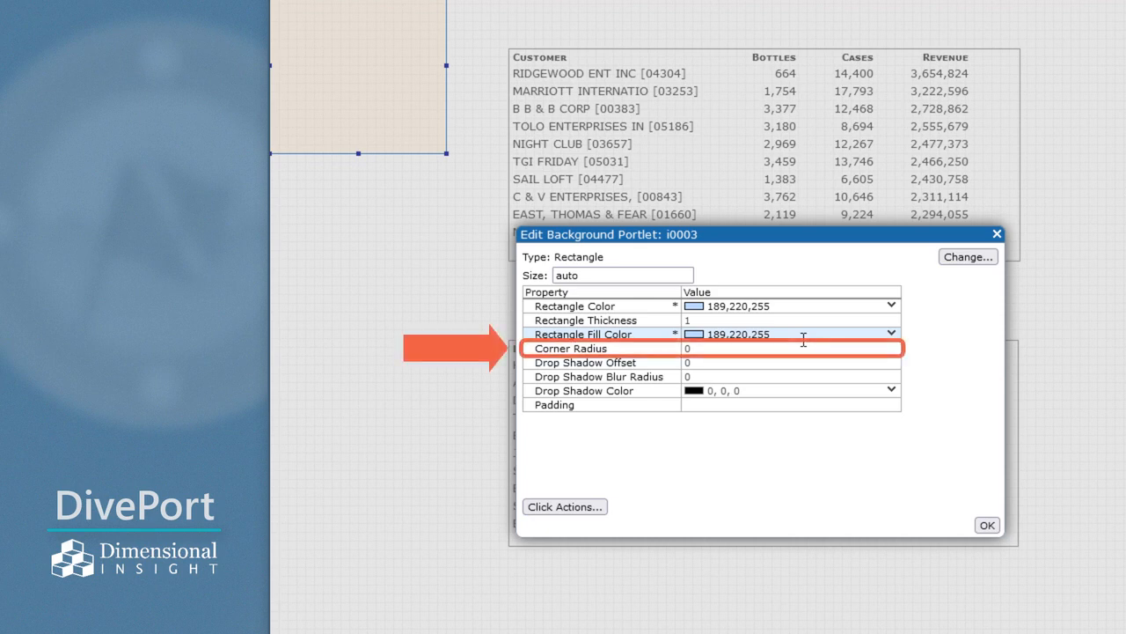
Step: Give the blue rectangle a corner radius of 10 and accept the background portlet's properties
left_click(743, 351)
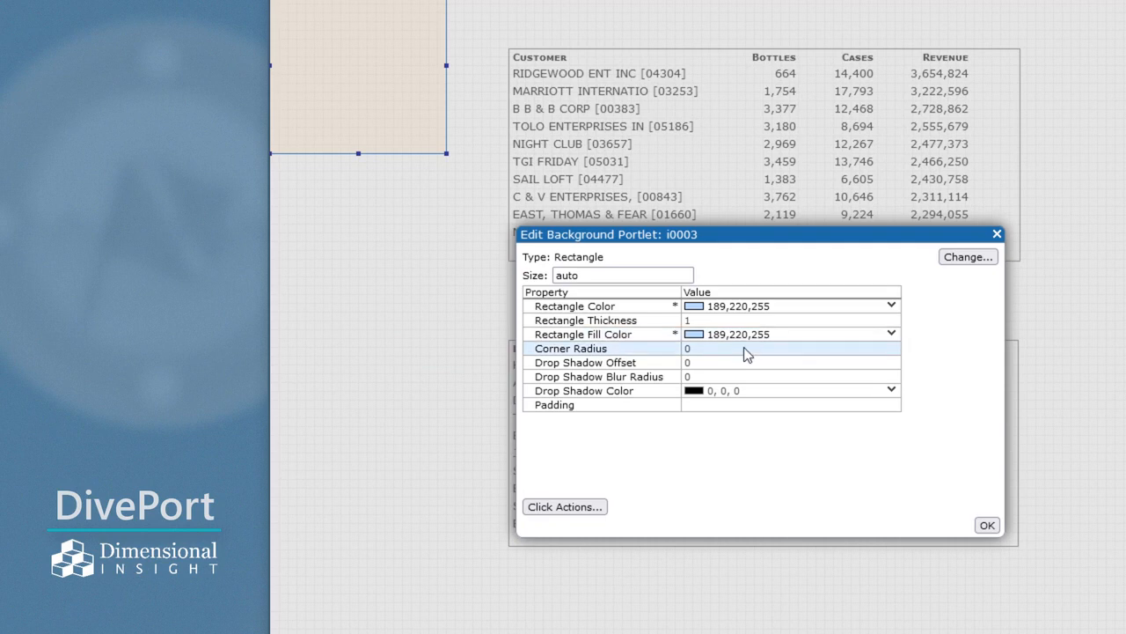
type("10")
key("Return")
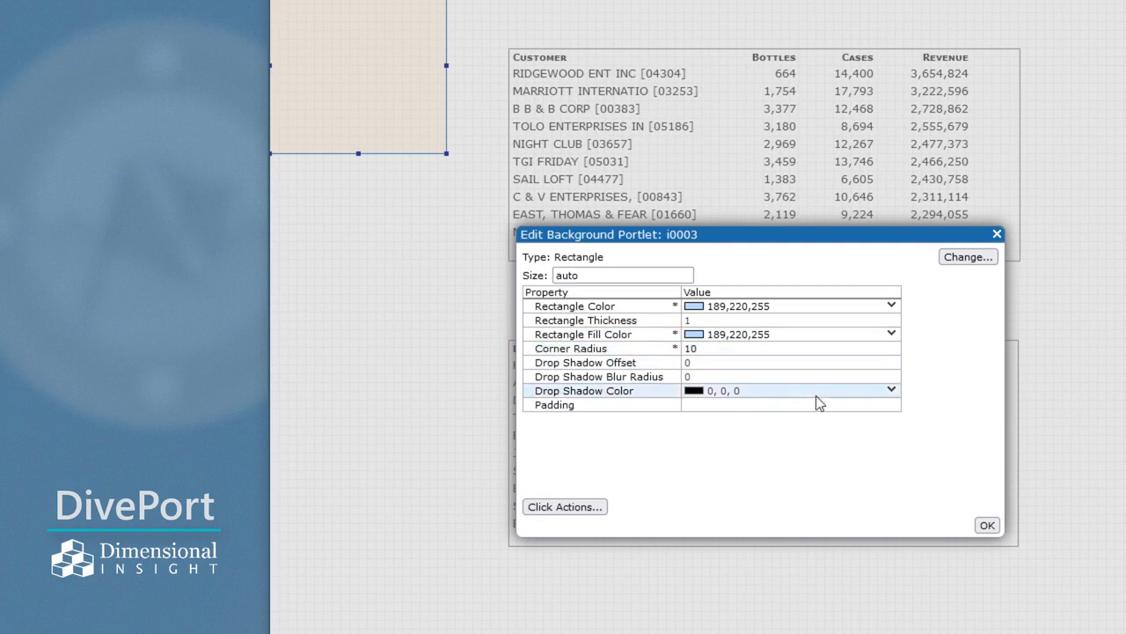
left_click(980, 530)
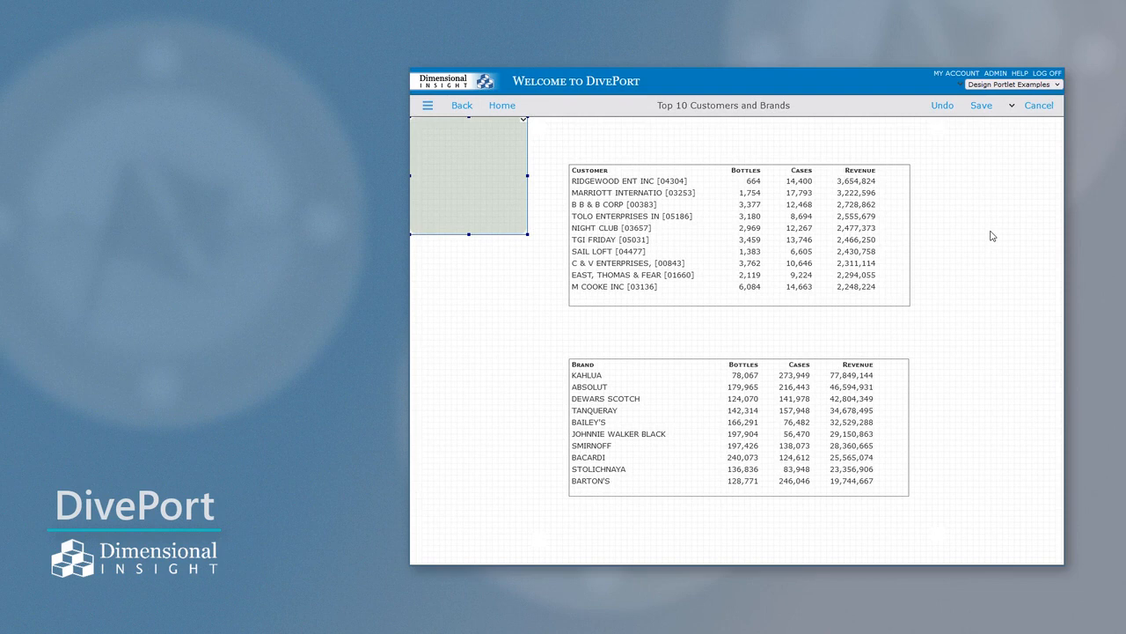
Step: Move and enlarge the blue rectangle to cover both tables with a margin, and send it to the bottom of the stack
left_click_drag(492, 175, 627, 191)
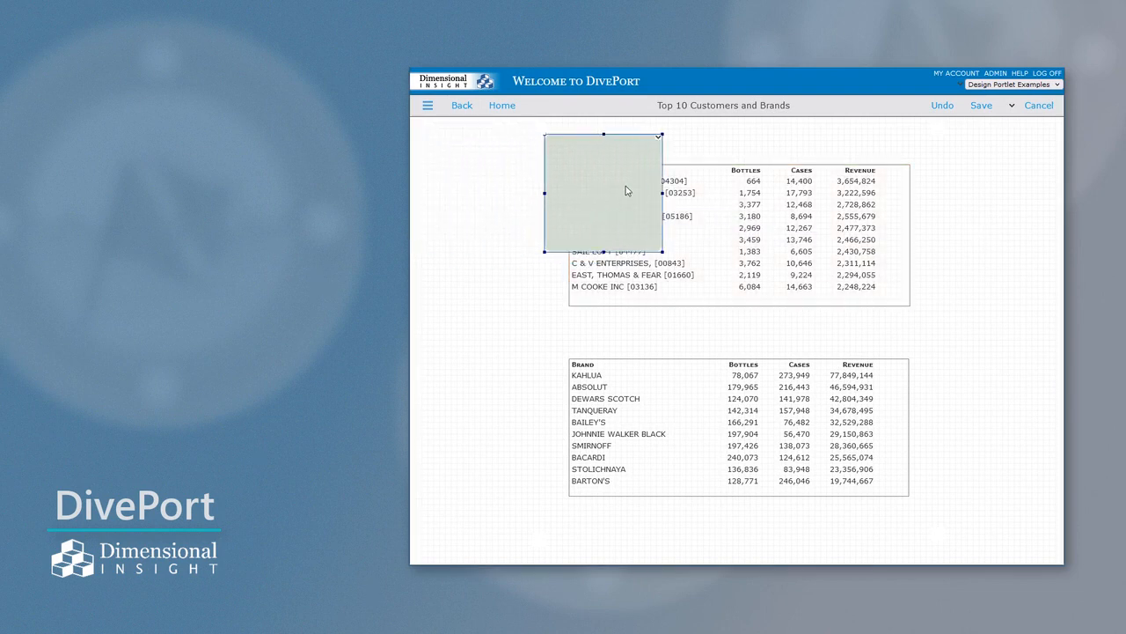
left_click_drag(662, 252, 930, 528)
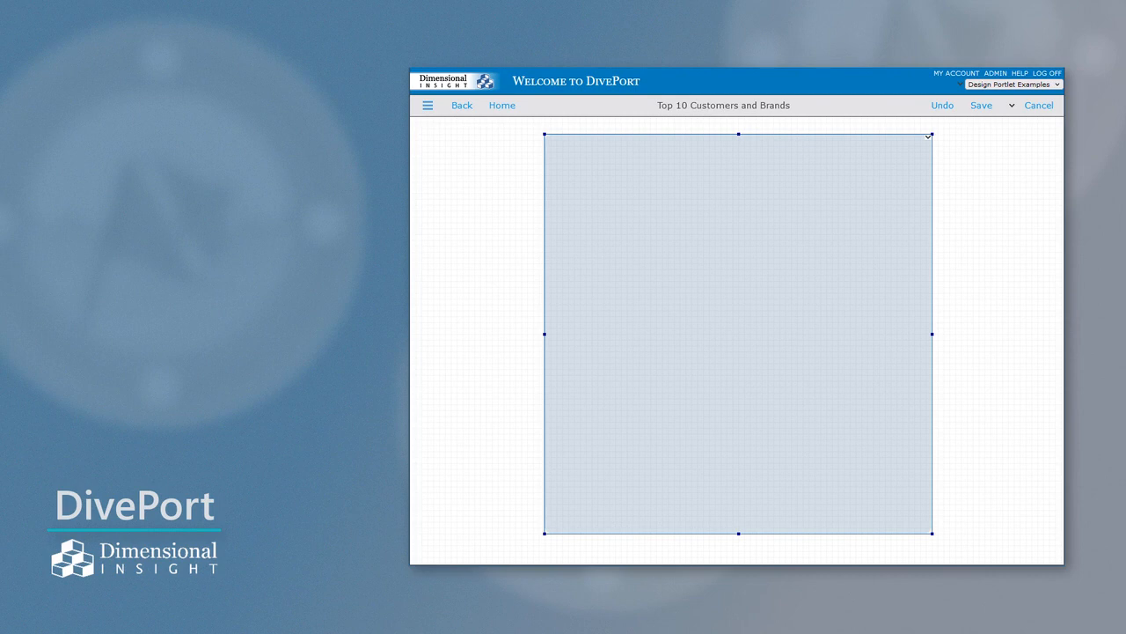
right_click(801, 410)
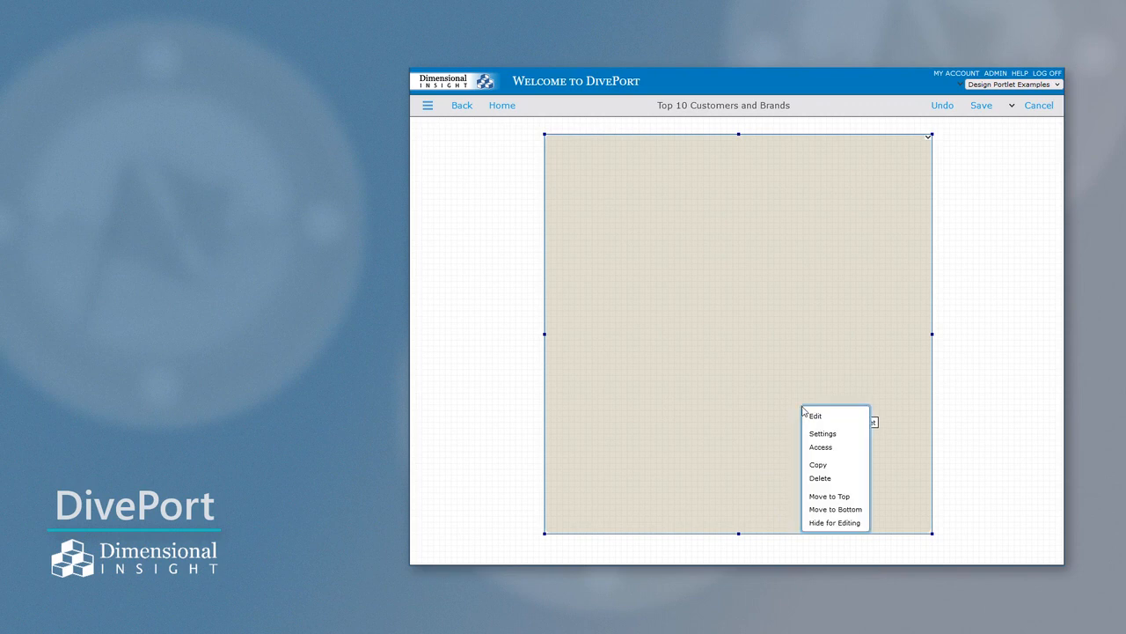
left_click(860, 509)
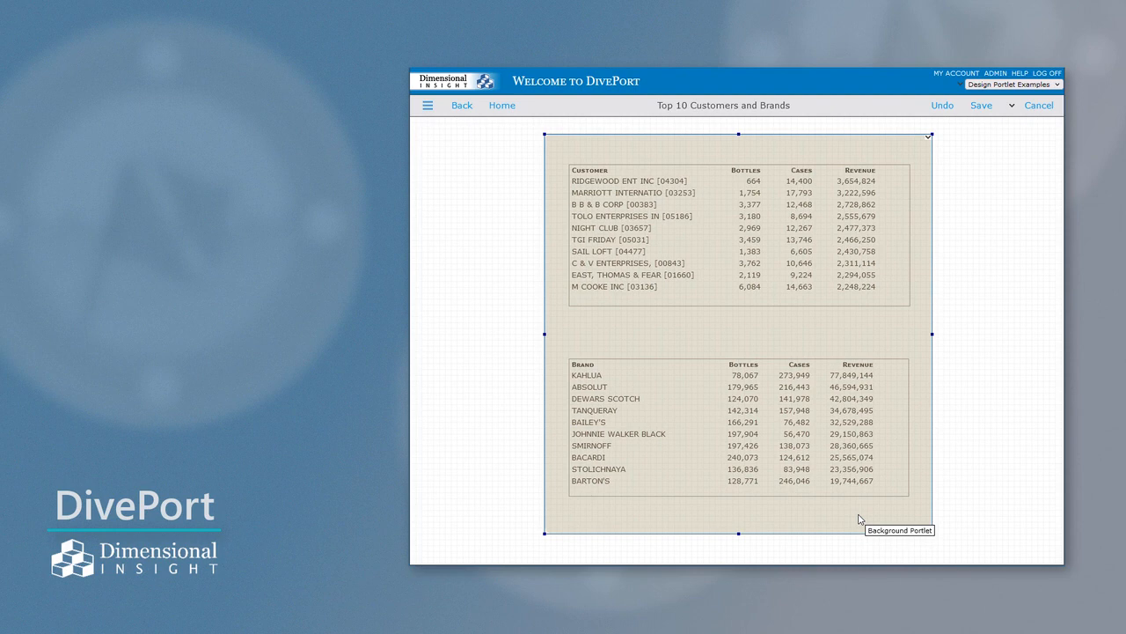
left_click(1003, 517)
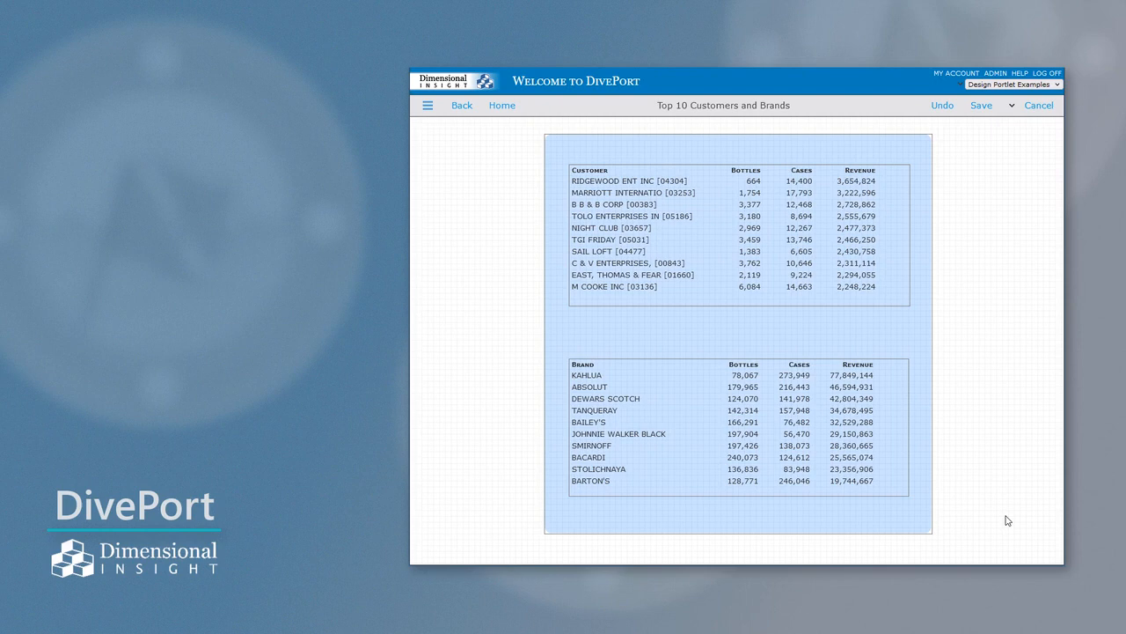
Step: Add a second Background portlet of type Rectangle to the page
left_click(1013, 106)
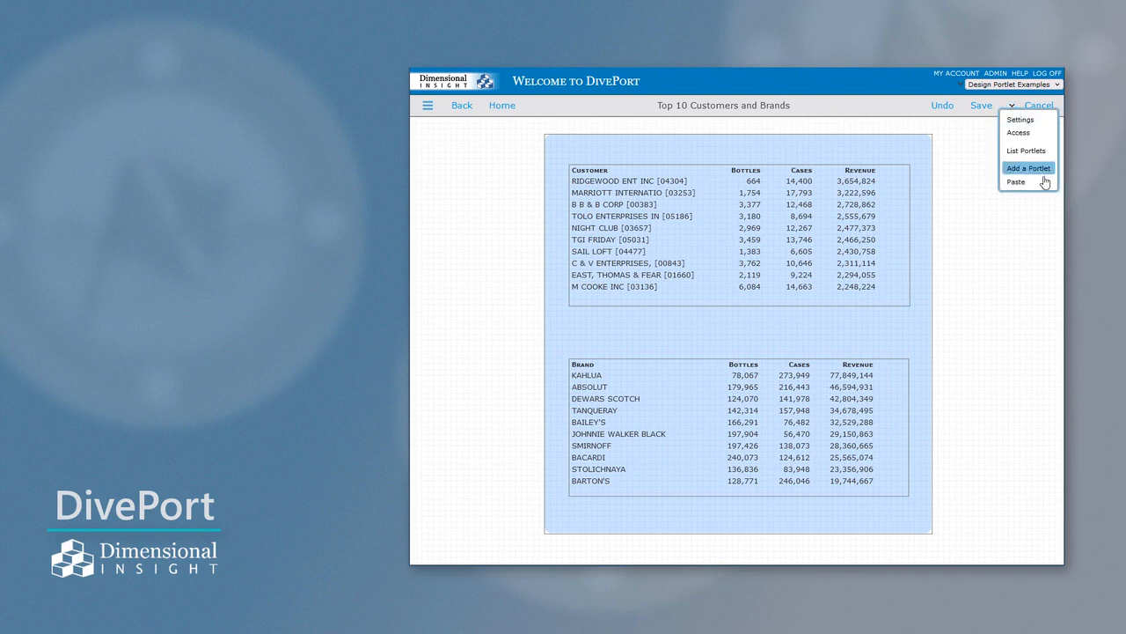
left_click(1047, 177)
double_click(608, 262)
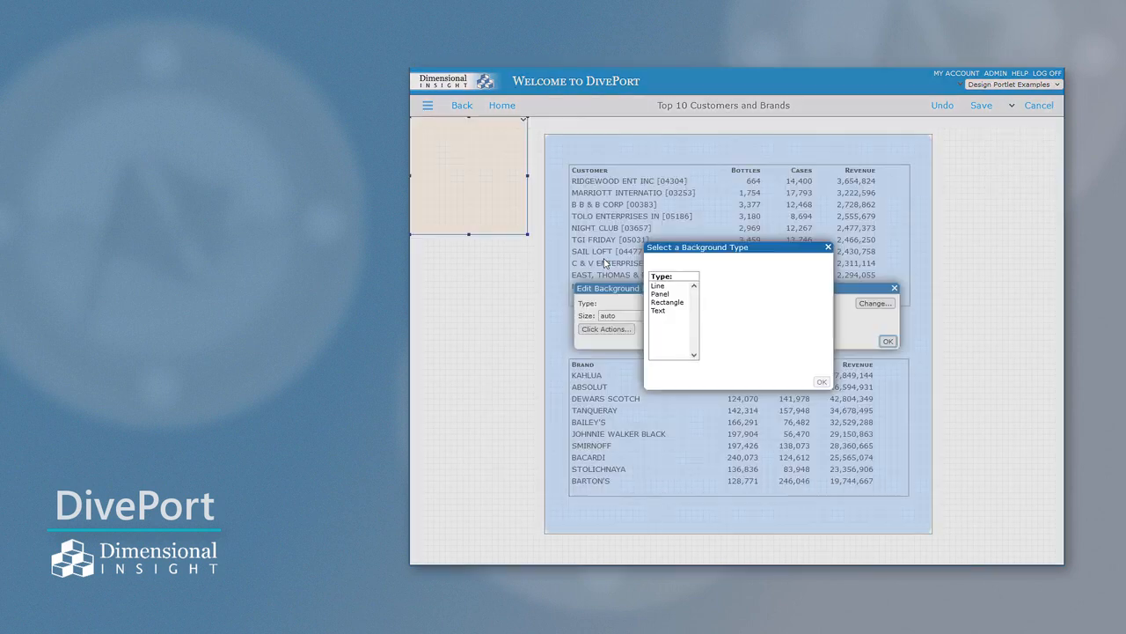
left_click(675, 305)
left_click(821, 381)
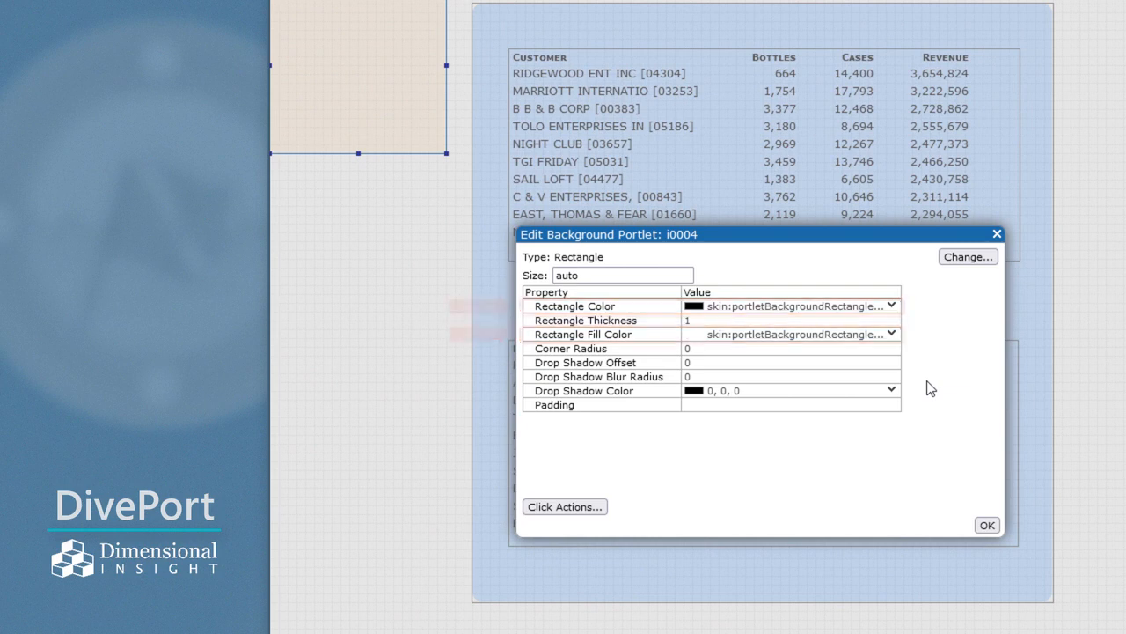
Step: Set both the outline and fill color of the second rectangle to white 255,255,255
left_click(893, 308)
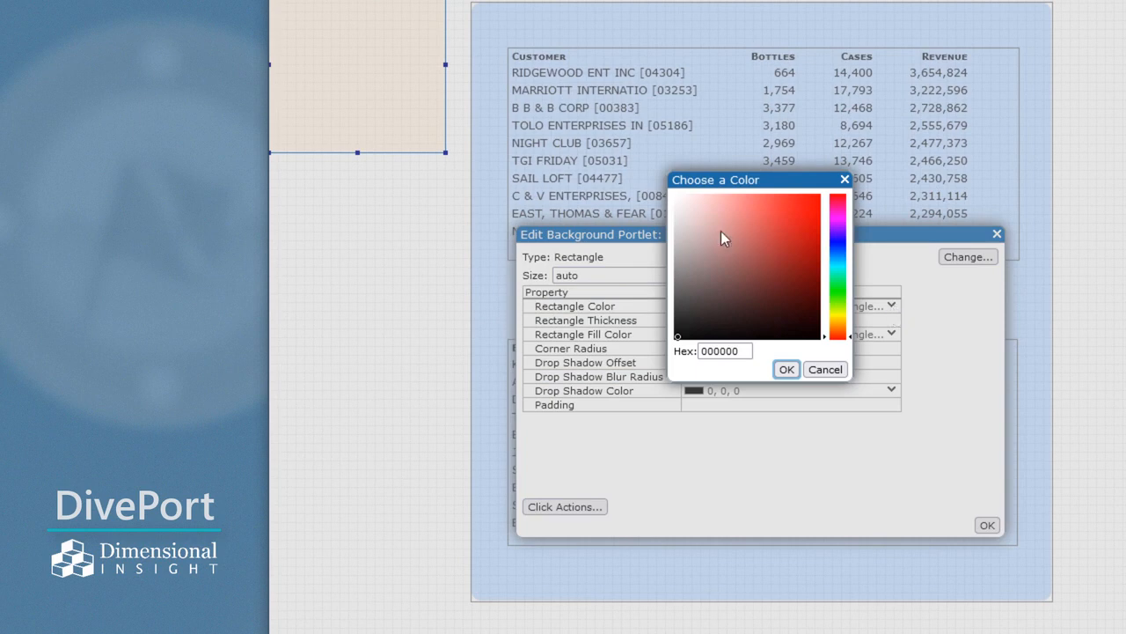
left_click(675, 193)
left_click(788, 370)
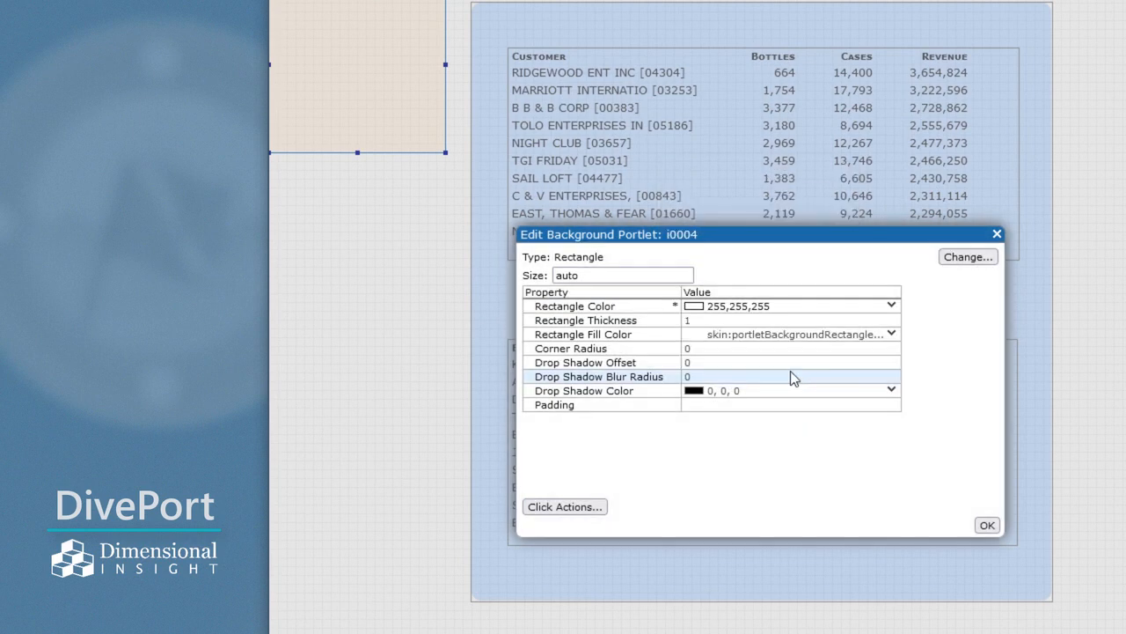
left_click(791, 305)
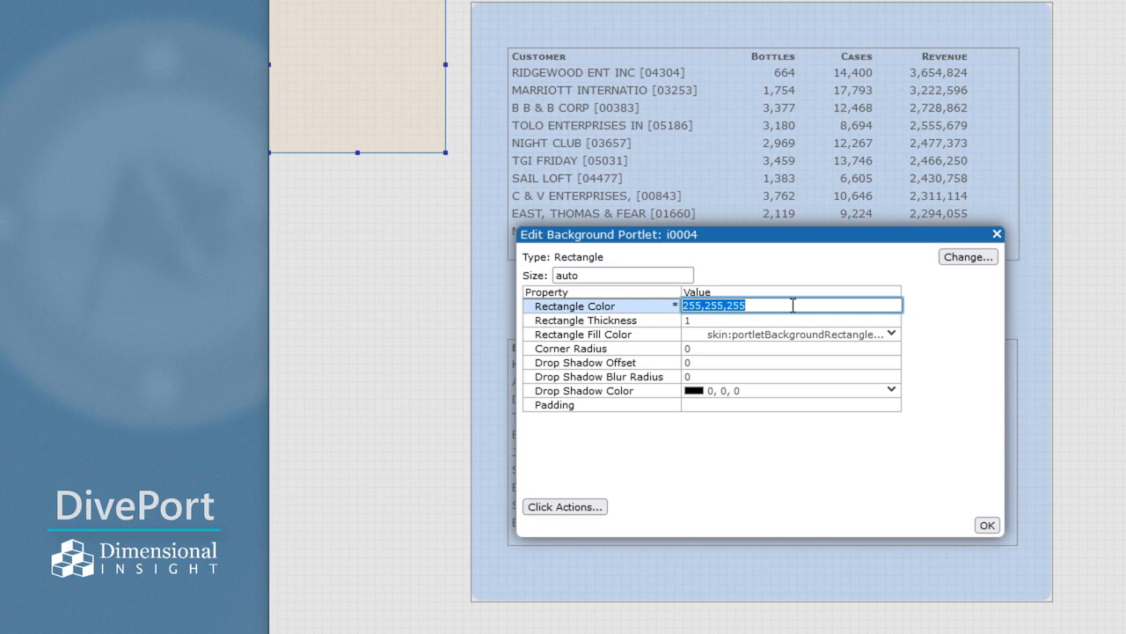
left_click(772, 333)
key("BackSpace")
key("ctrl+v")
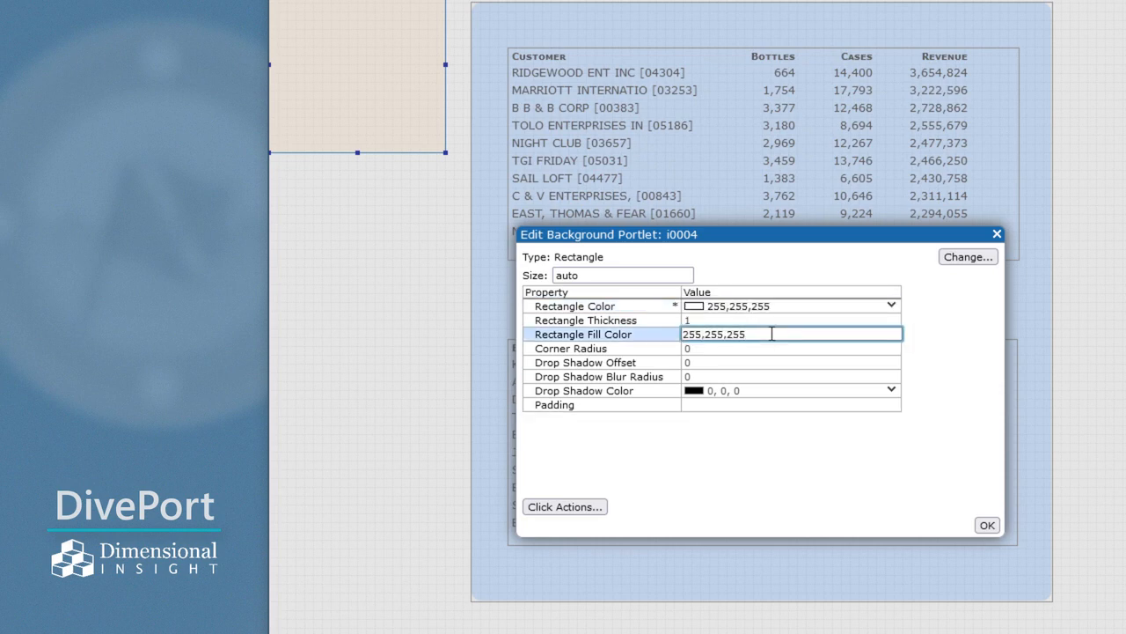
Step: Give the white rectangle a corner radius of 10 and accept its properties
left_click(746, 349)
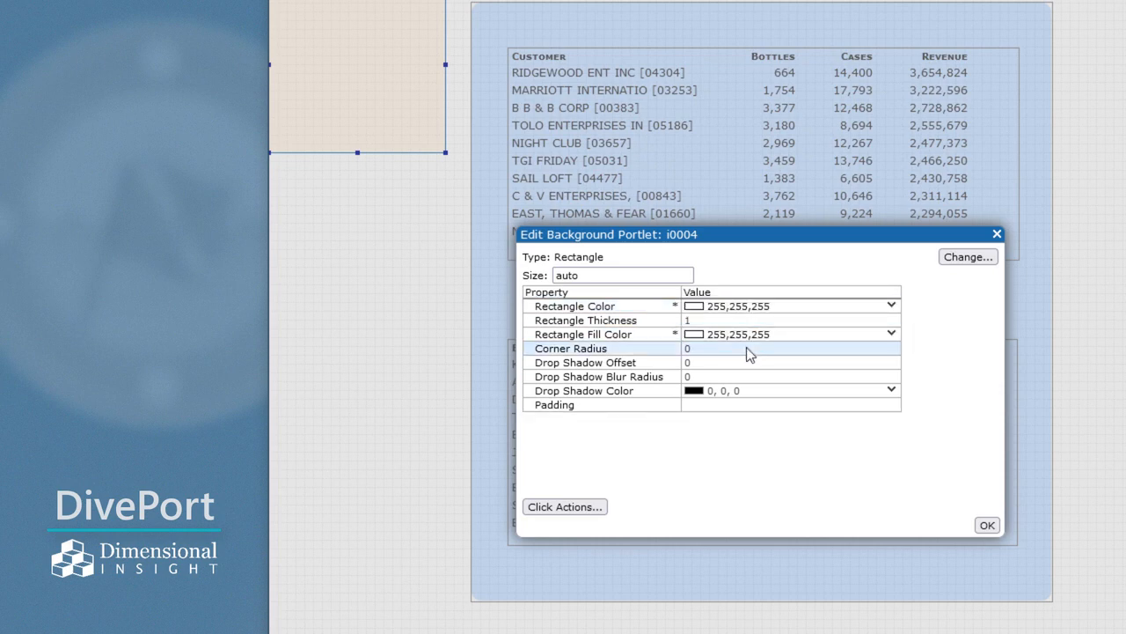
left_click(731, 349)
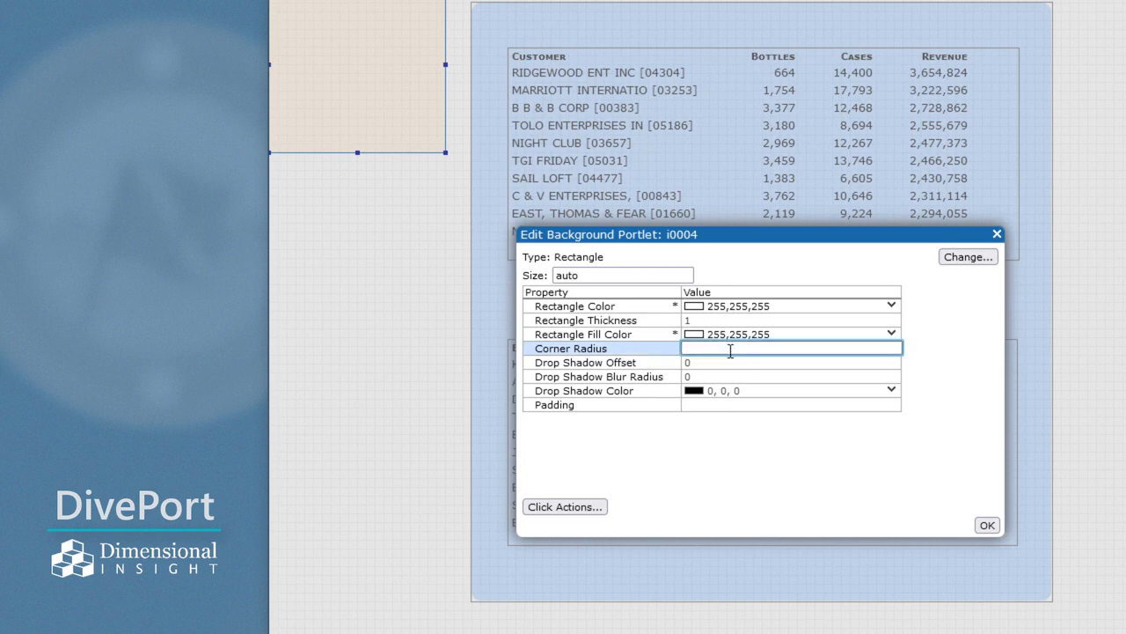
type("10")
key("Return")
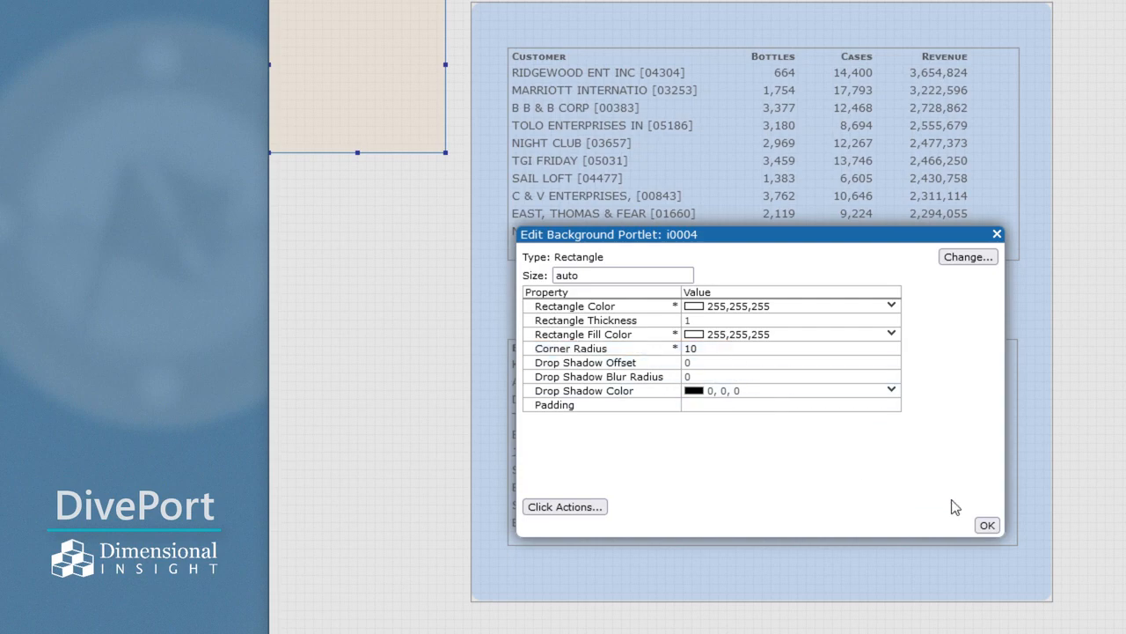
left_click(983, 527)
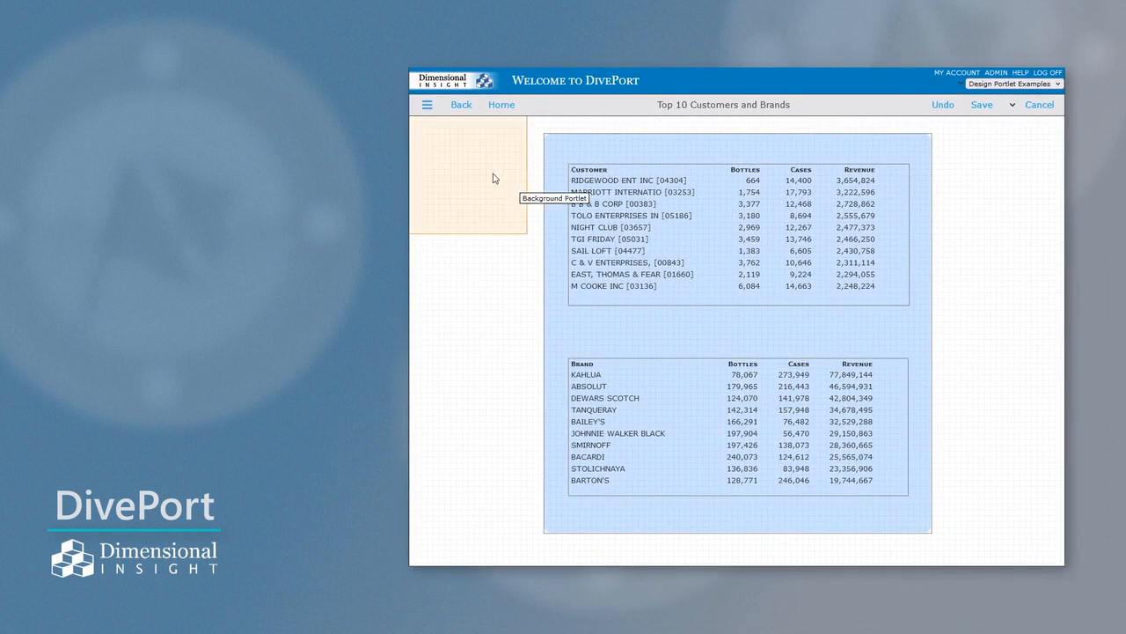
Step: Fit the white rectangle around the Customer table and place it below both diver portlets but above the blue background in the portlet list
left_click_drag(493, 179, 614, 234)
left_click_drag(680, 274, 918, 308)
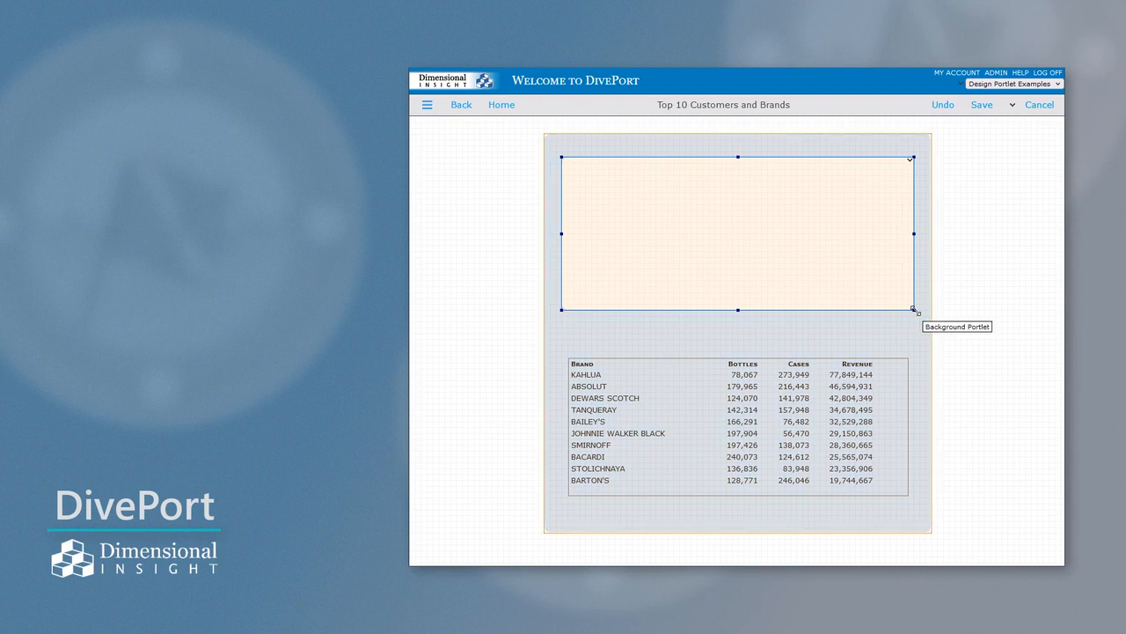
left_click(1012, 104)
left_click(1034, 148)
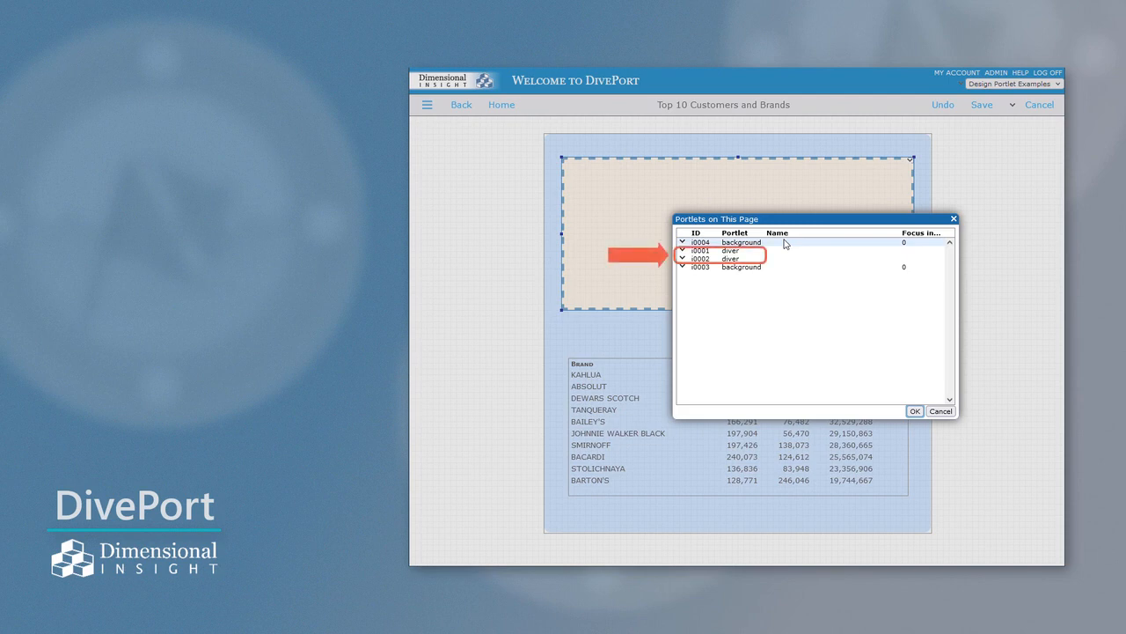
left_click_drag(786, 244, 785, 260)
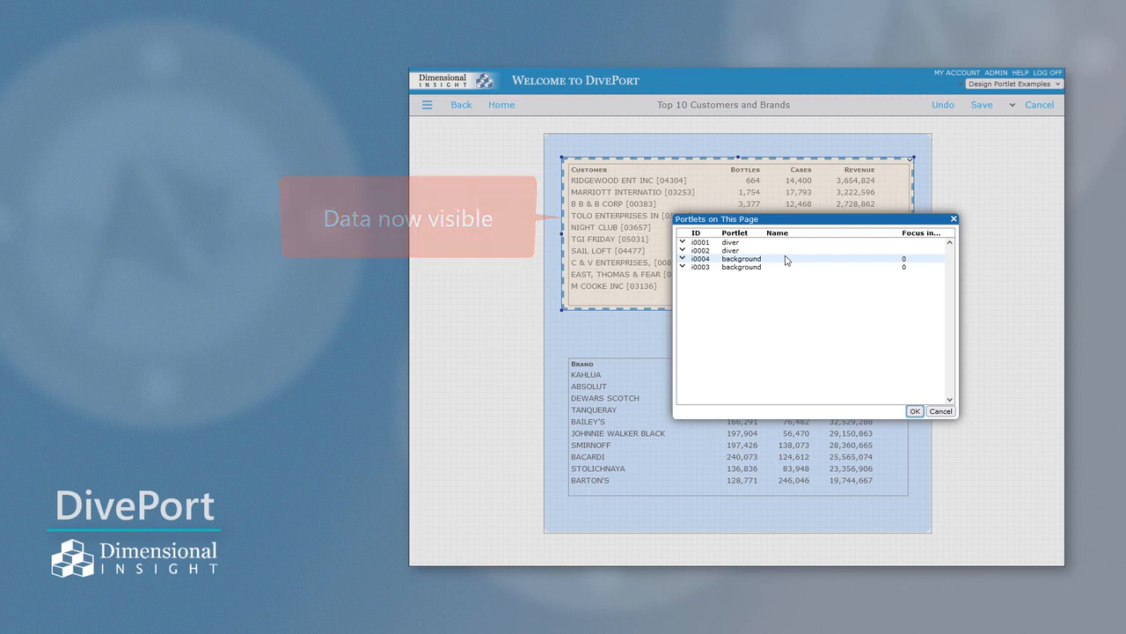
left_click(936, 412)
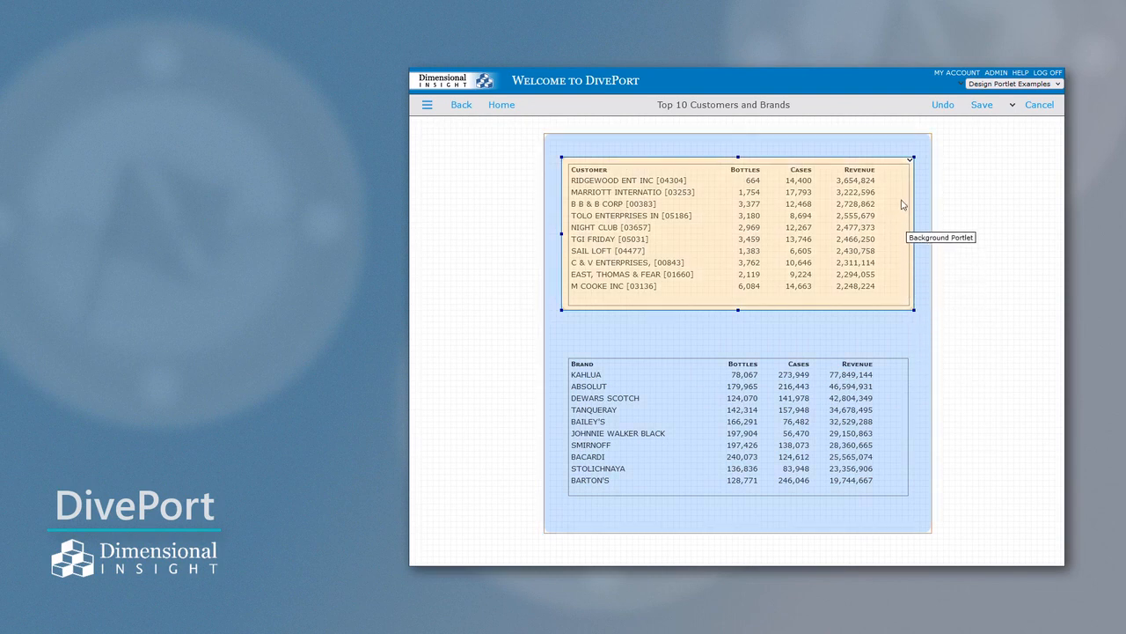
Step: Duplicate the white rectangle behind the Customer table and position the copy over the Brand table
left_click(912, 161)
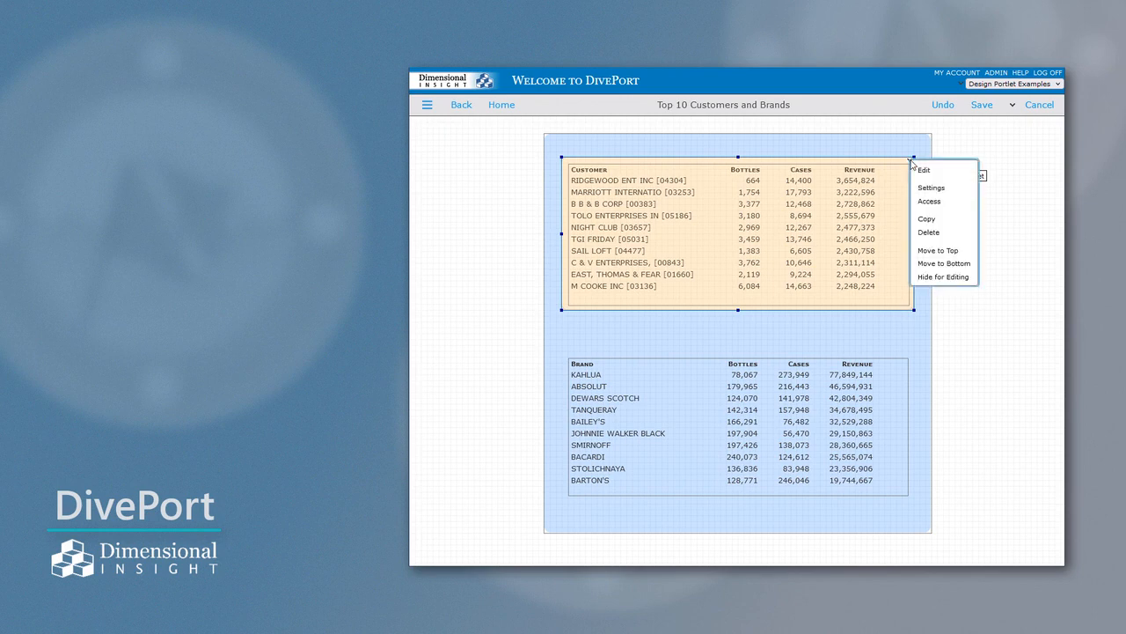
left_click(924, 221)
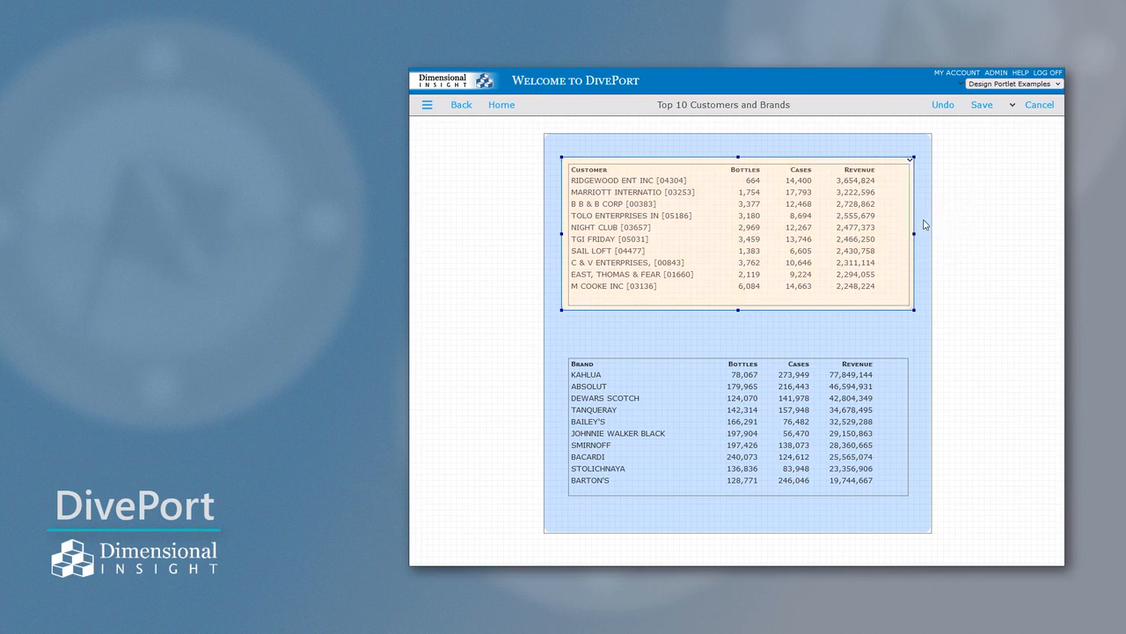
right_click(962, 258)
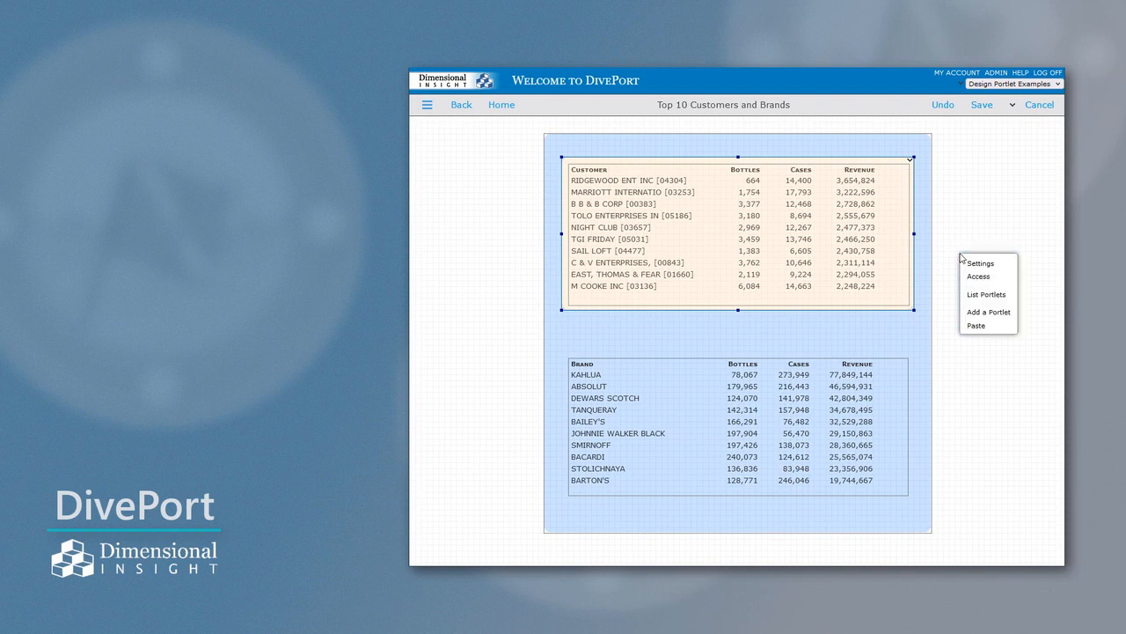
left_click(979, 325)
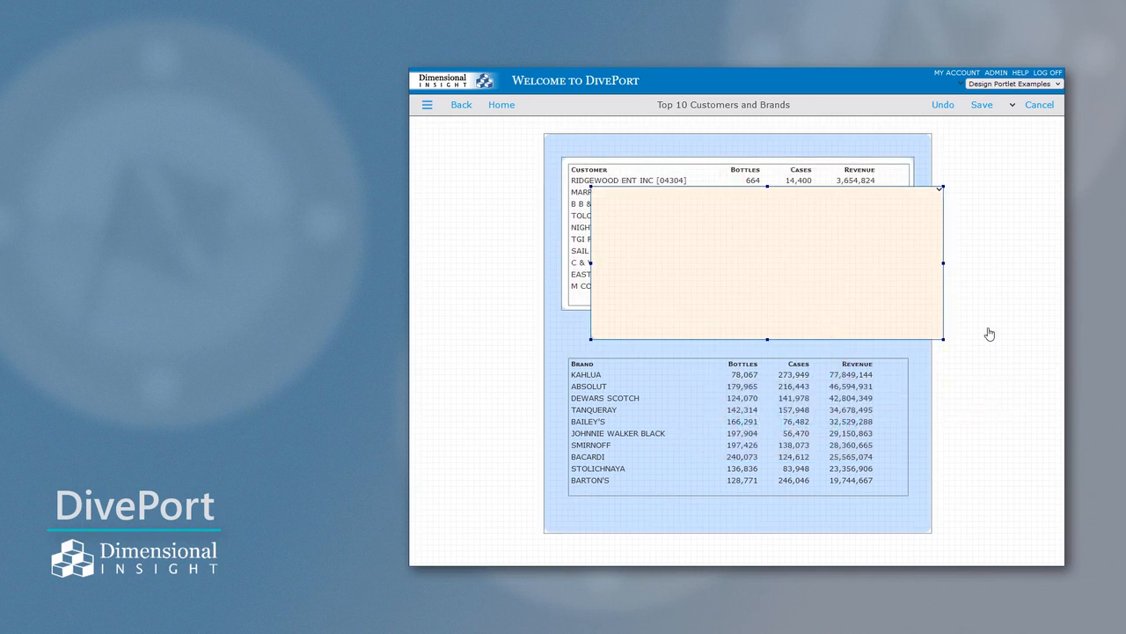
left_click_drag(767, 221, 740, 391)
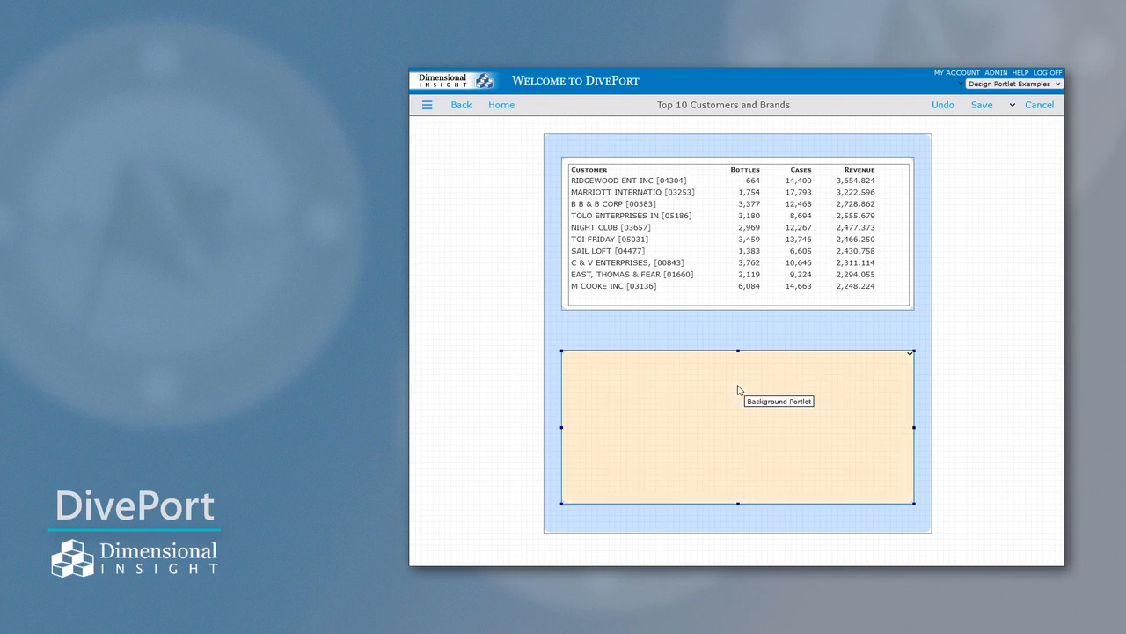
Step: Reorder the page's portlet list so the copied white background sits directly below both diver portlets
left_click(1012, 105)
left_click(1043, 156)
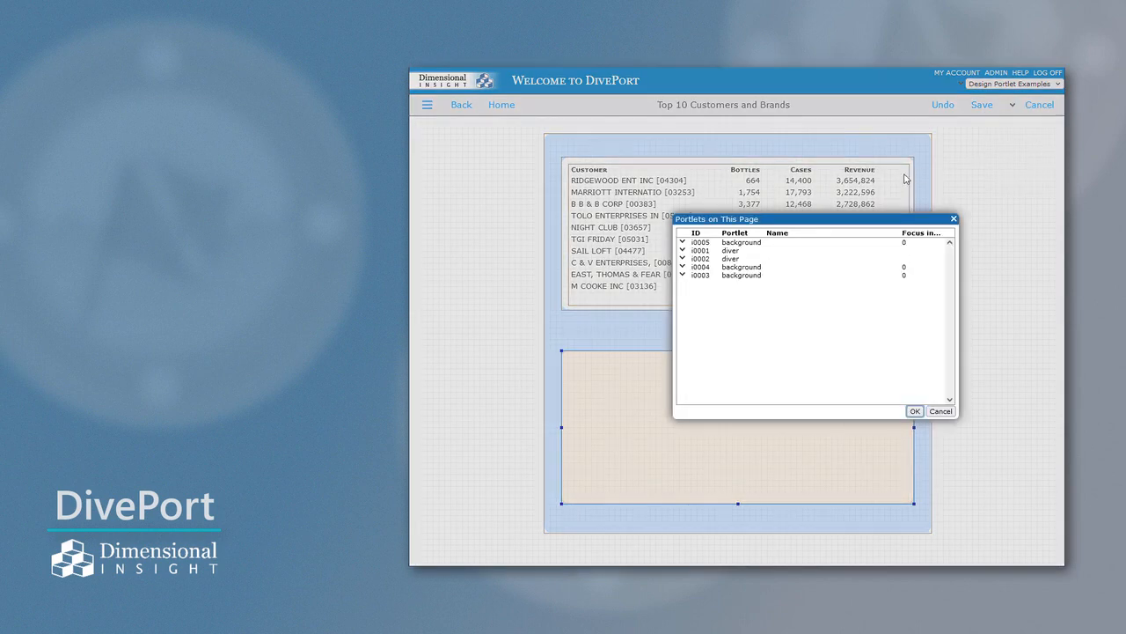
left_click_drag(775, 247, 775, 266)
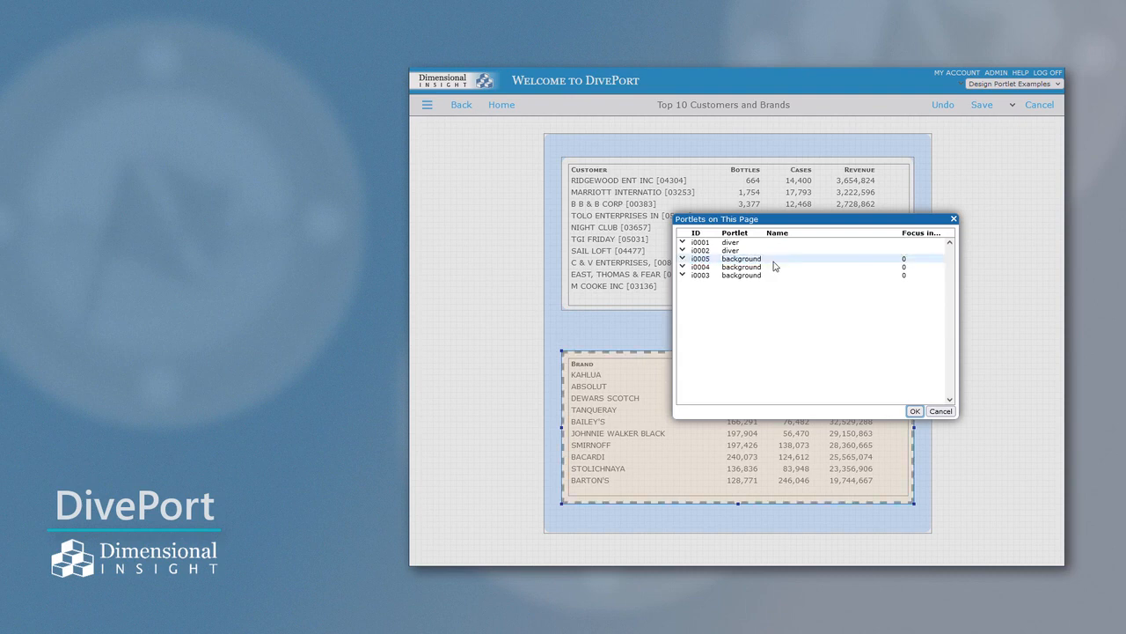
left_click(915, 411)
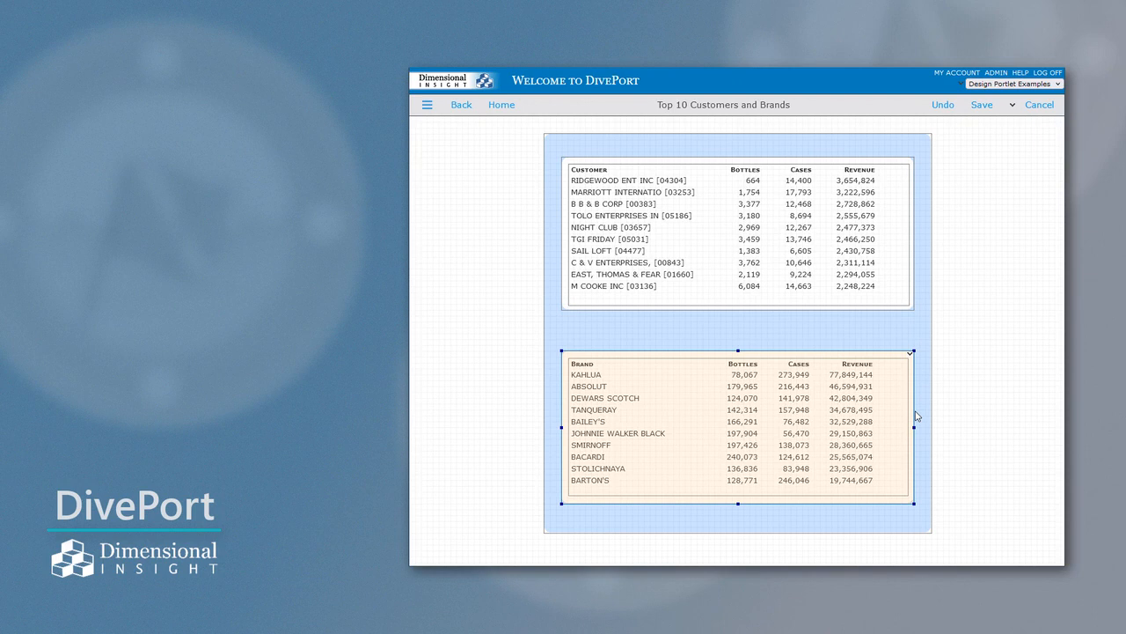
Step: Add a new Background portlet of type Text to the page
left_click(1012, 105)
left_click(1041, 166)
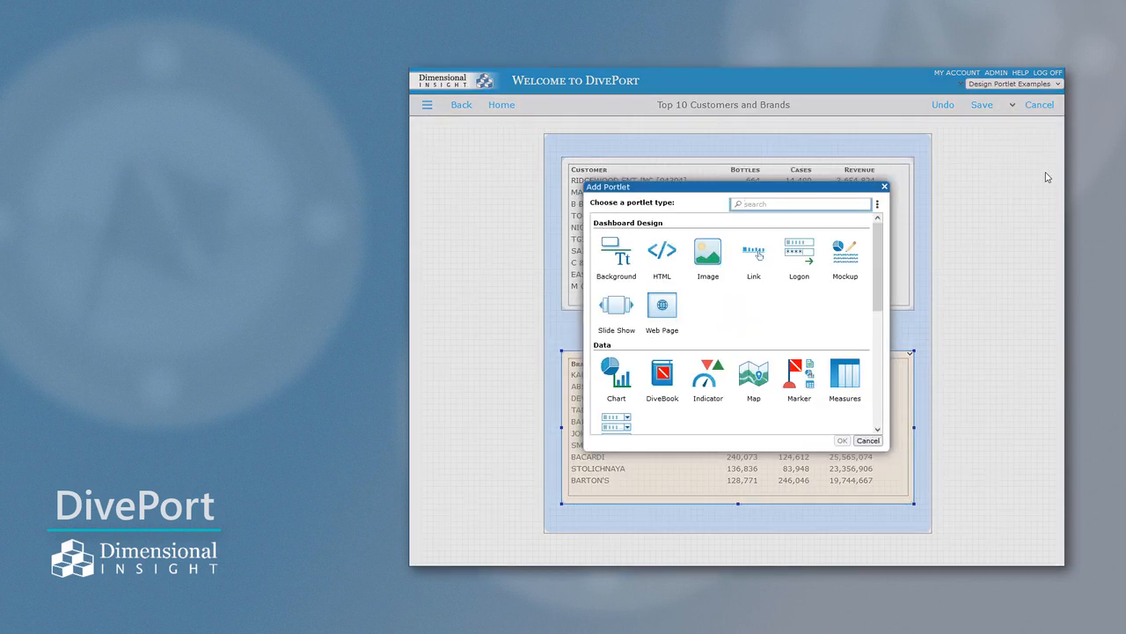
double_click(616, 256)
left_click(667, 310)
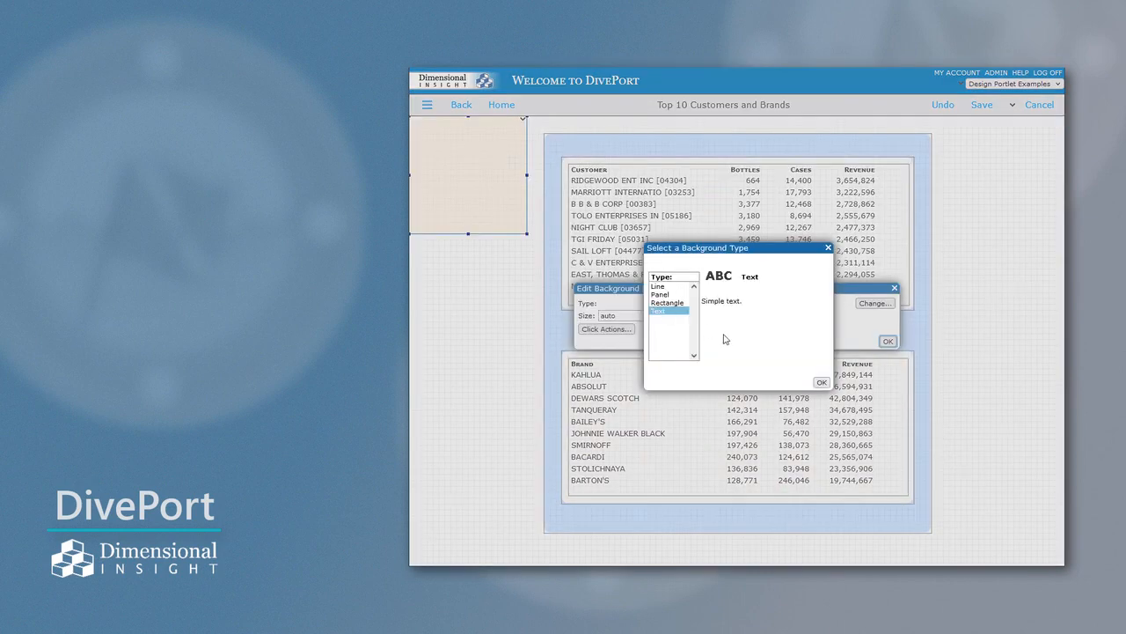
left_click(821, 382)
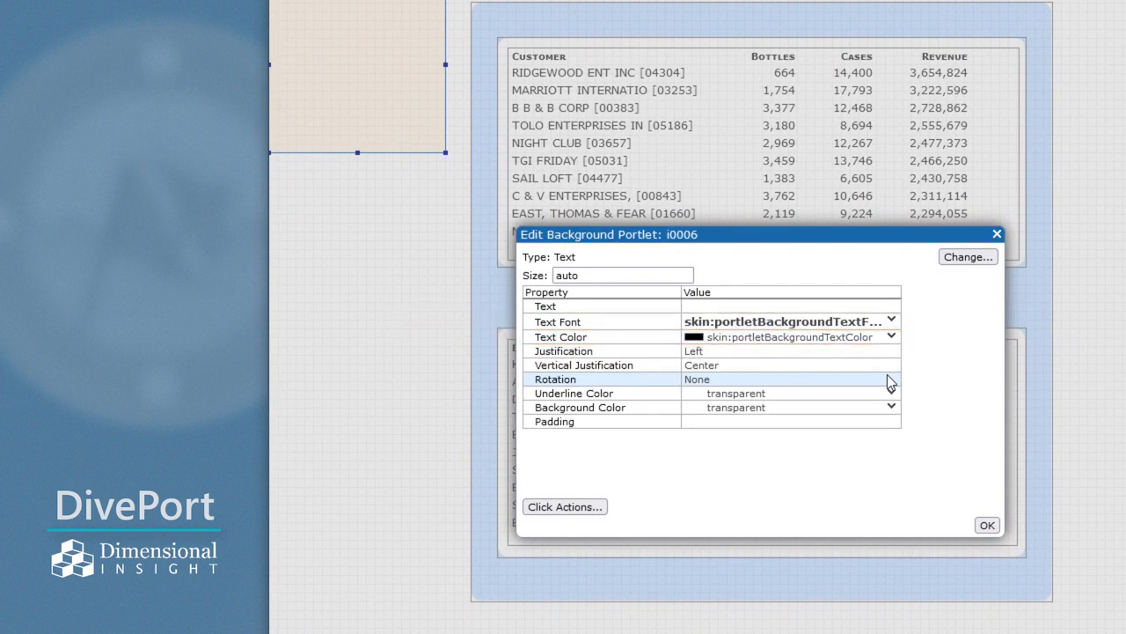
Step: Set the portlet's text to "Top 10 Customers" and fit it as a heading just above the Customer table
left_click(773, 308)
type("Top 10 Customers")
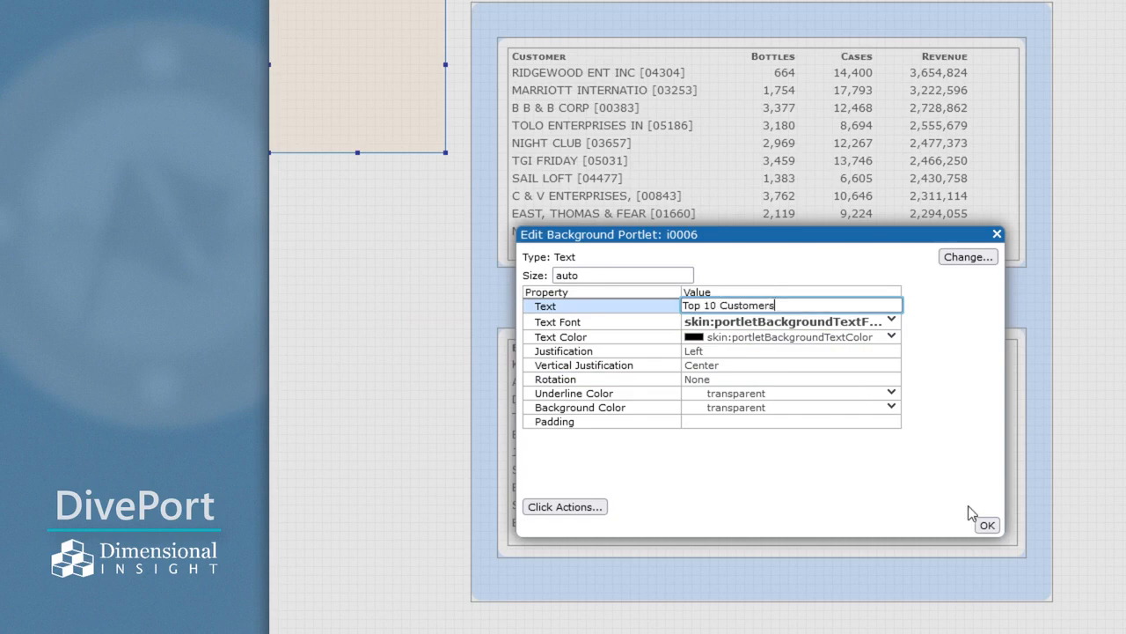
left_click(985, 523)
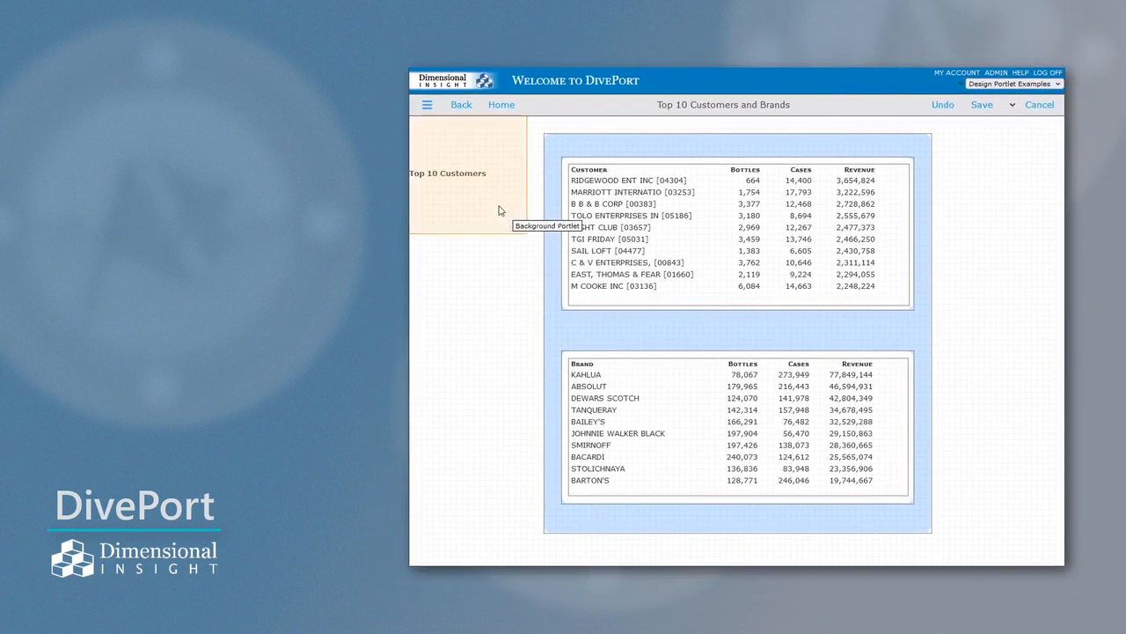
left_click(490, 203)
left_click_drag(459, 105, 640, 156)
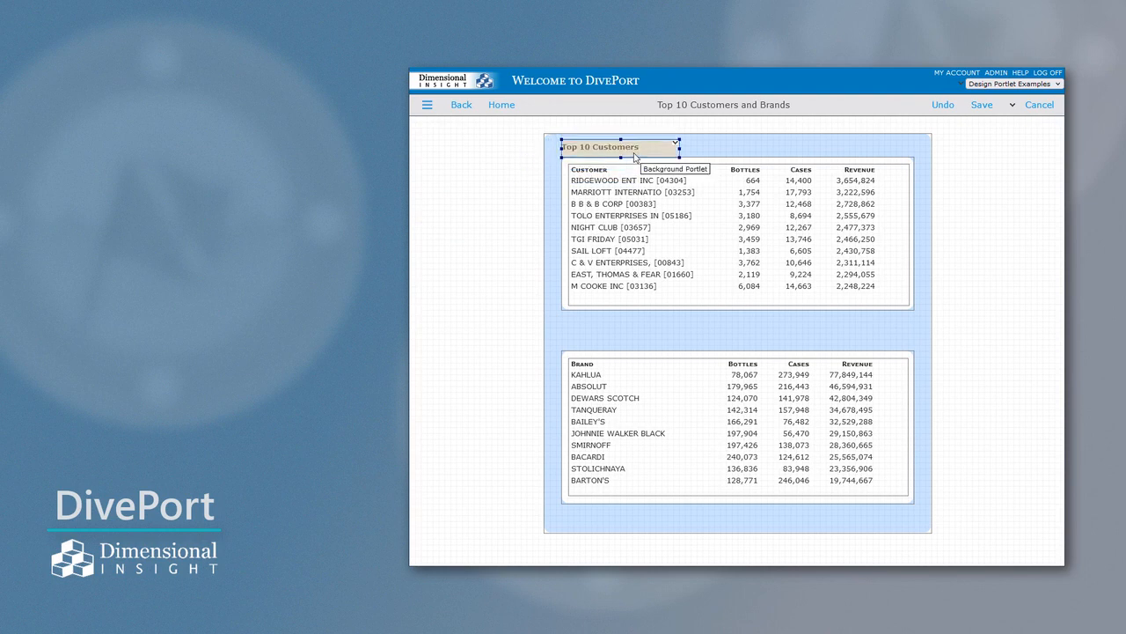
Step: Duplicate the "Top 10 Customers" heading and place the copy just above the Brand table
right_click(650, 153)
left_click(665, 210)
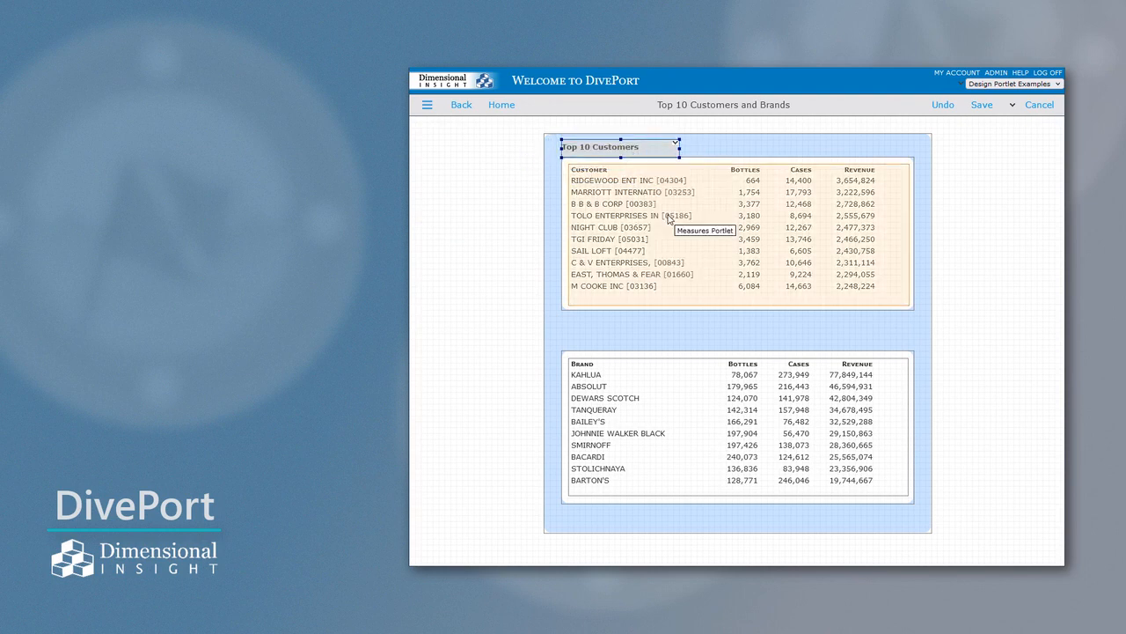
right_click(942, 333)
left_click(959, 405)
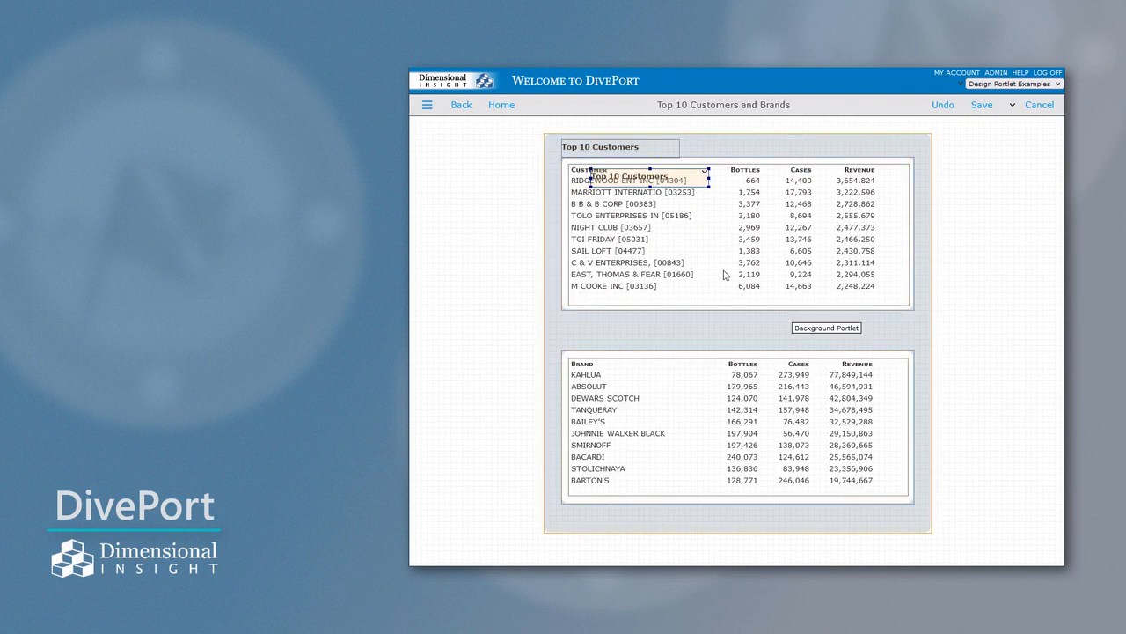
left_click_drag(673, 183, 645, 336)
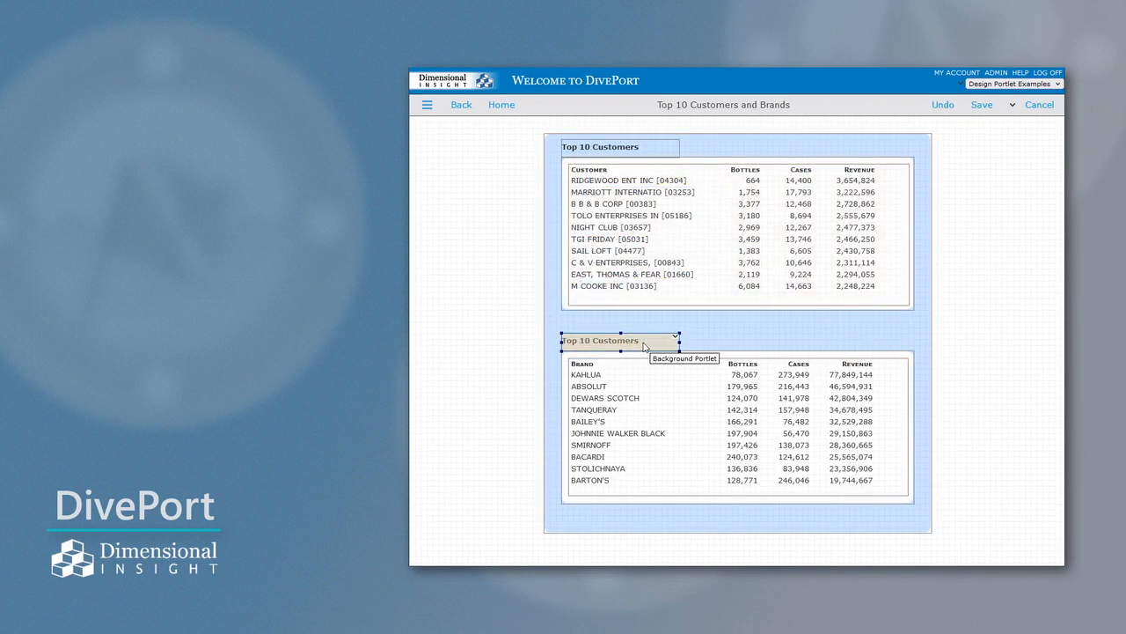
Step: Change the copied heading's text to "Top 10 Brands" and save the page
right_click(643, 343)
left_click(651, 352)
left_click(753, 265)
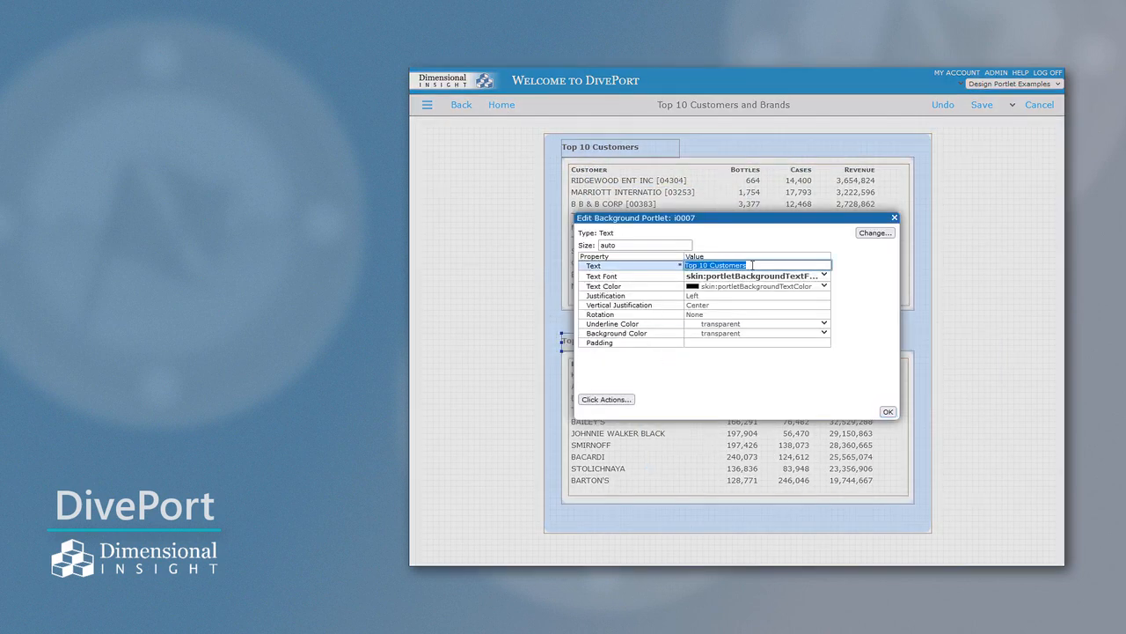
key("End")
key("BackSpace")
key("BackSpace")
key("BackSpace")
key("BackSpace")
key("BackSpace")
key("BackSpace")
key("BackSpace")
key("BackSpace")
key("BackSpace")
type("Brands")
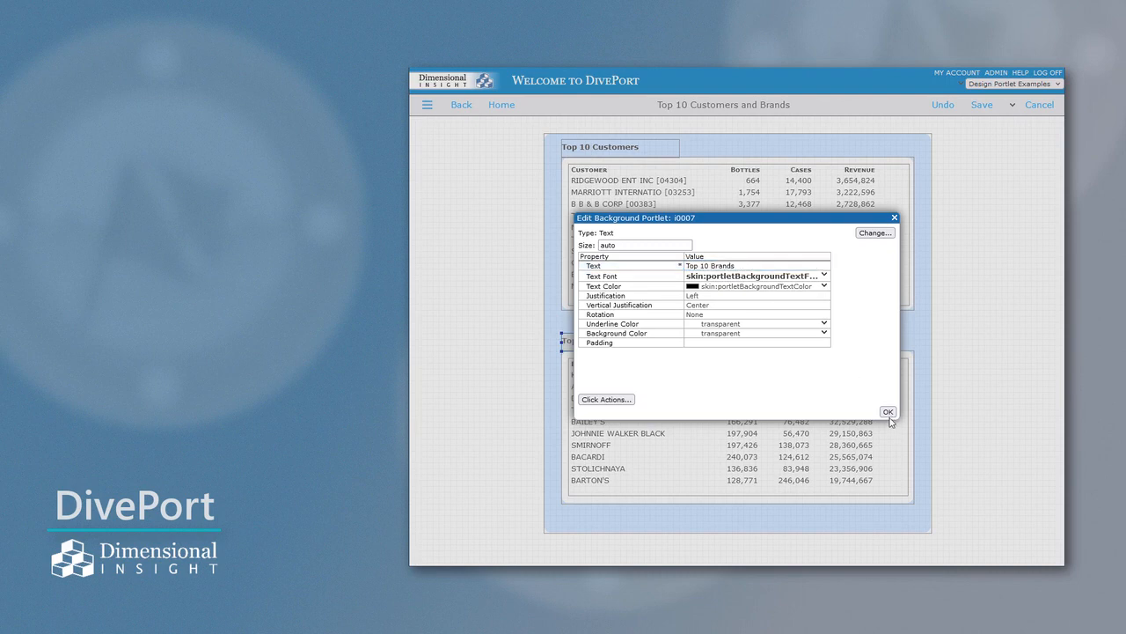
left_click(888, 412)
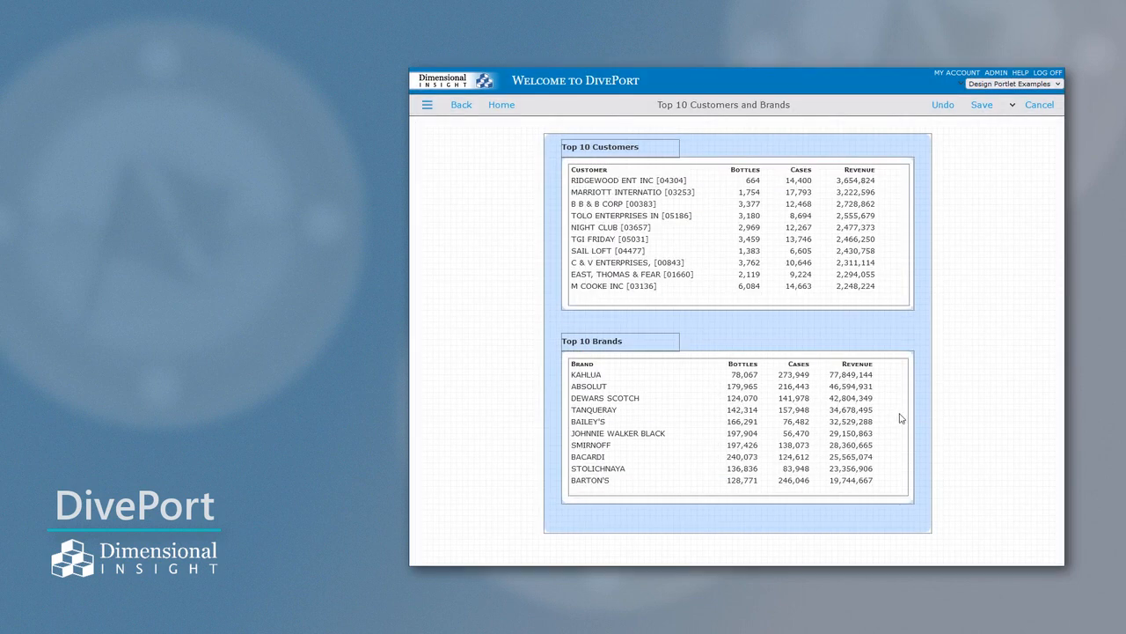
left_click(979, 106)
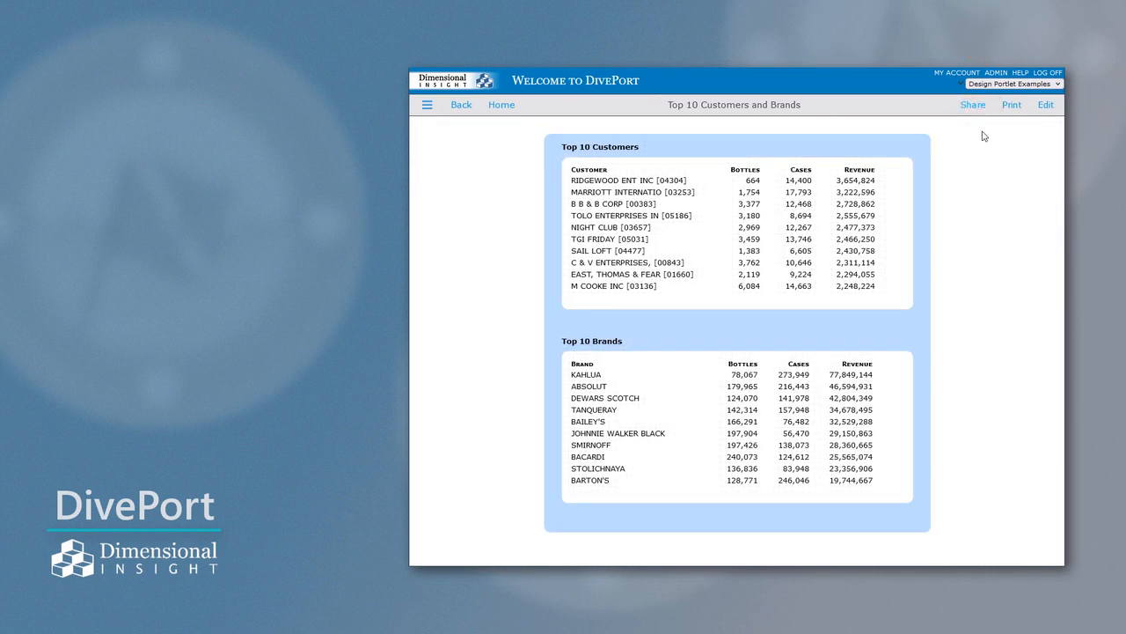